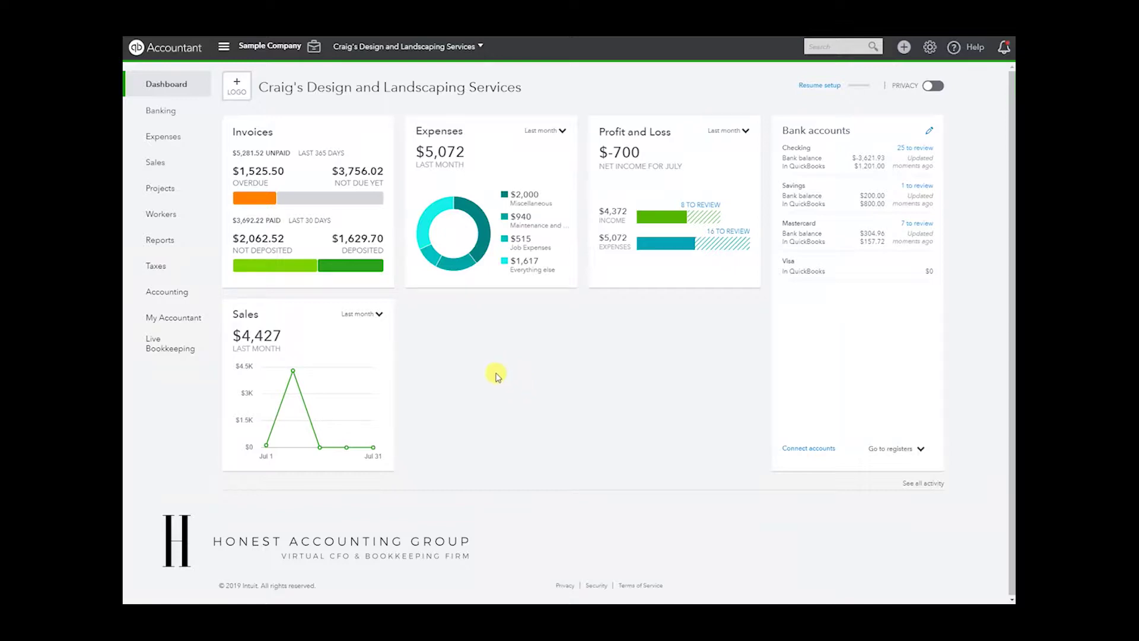
Open the Chart of Accounts list from the Accounting menu.
{"action": "mouse_move", "coordinate": [191, 298]}
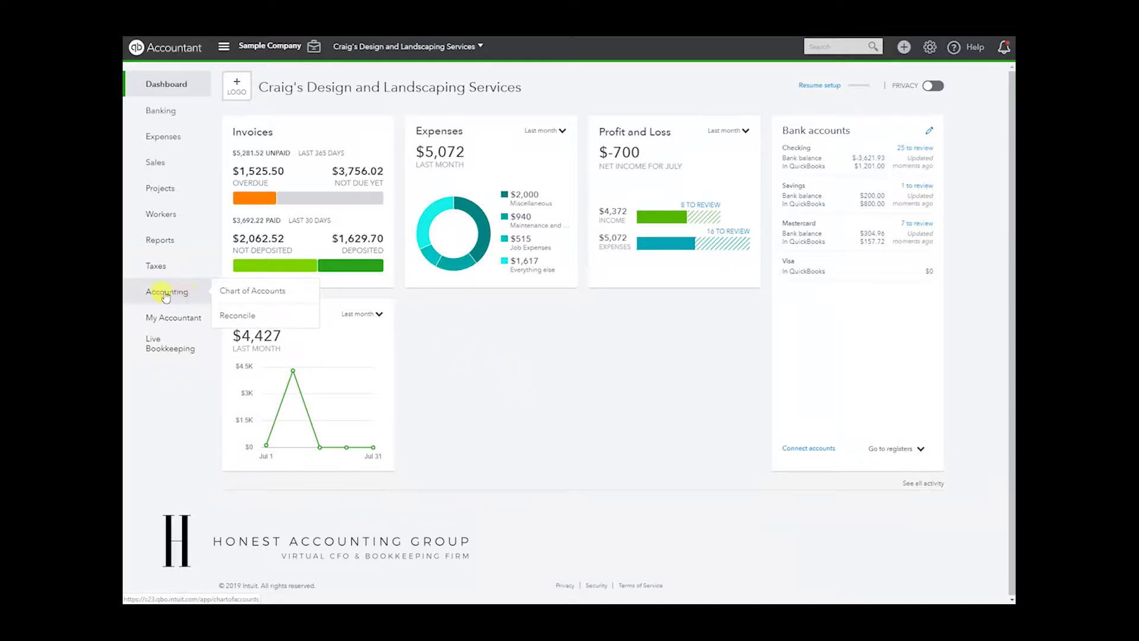
{"action": "left_click", "coordinate": [235, 291]}
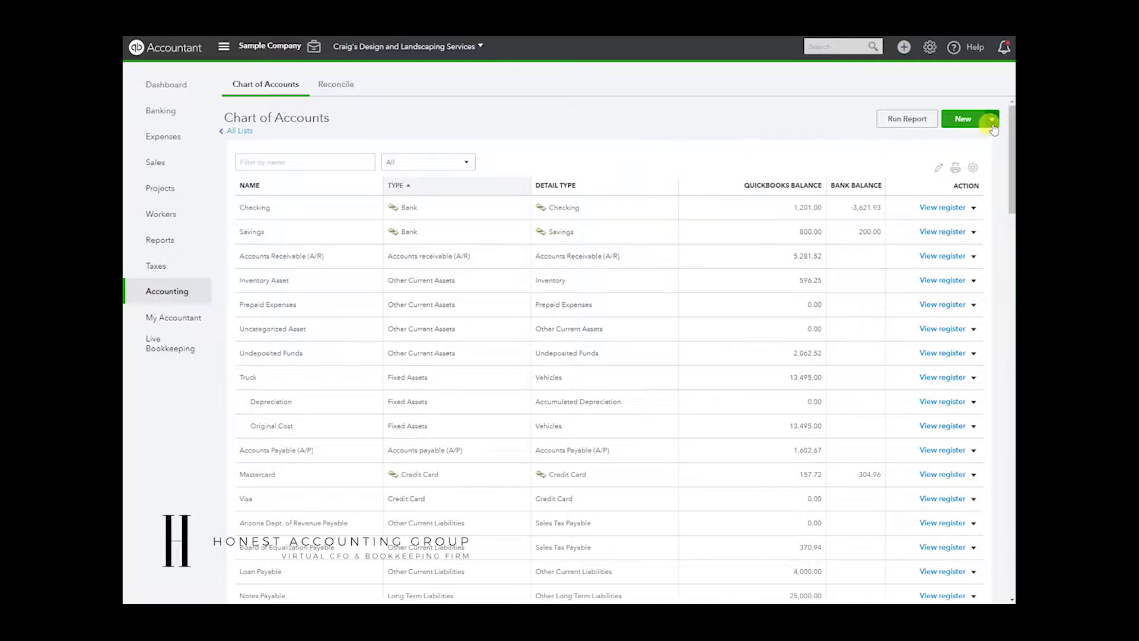
Start importing accounts from a file and download the sample import file.
{"action": "left_click", "coordinate": [966, 140]}
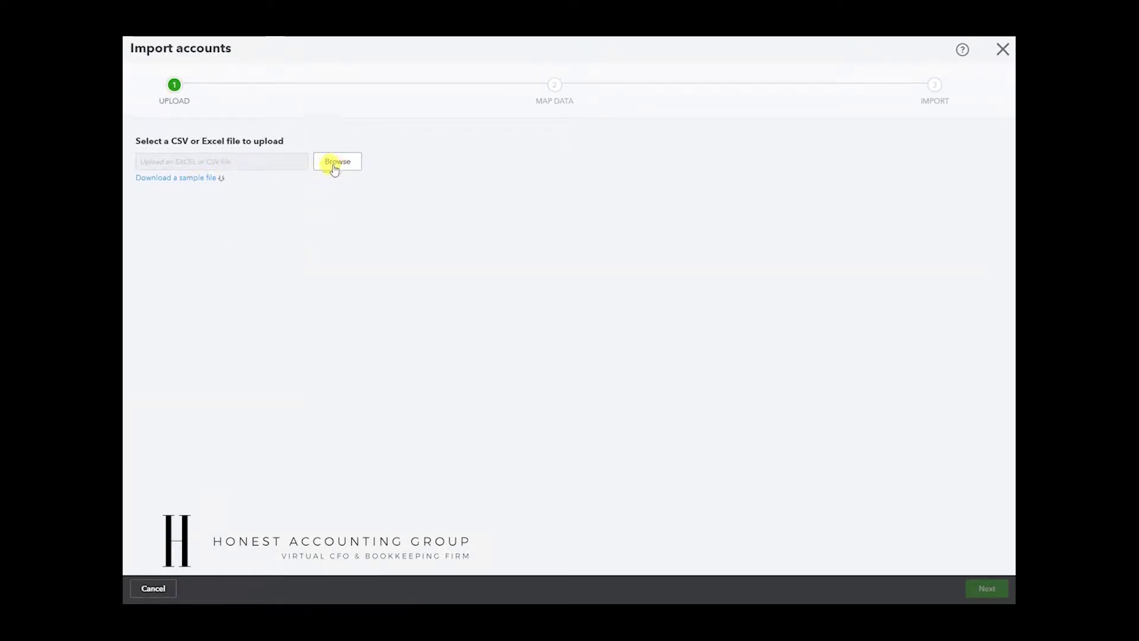
{"action": "left_click", "coordinate": [189, 179]}
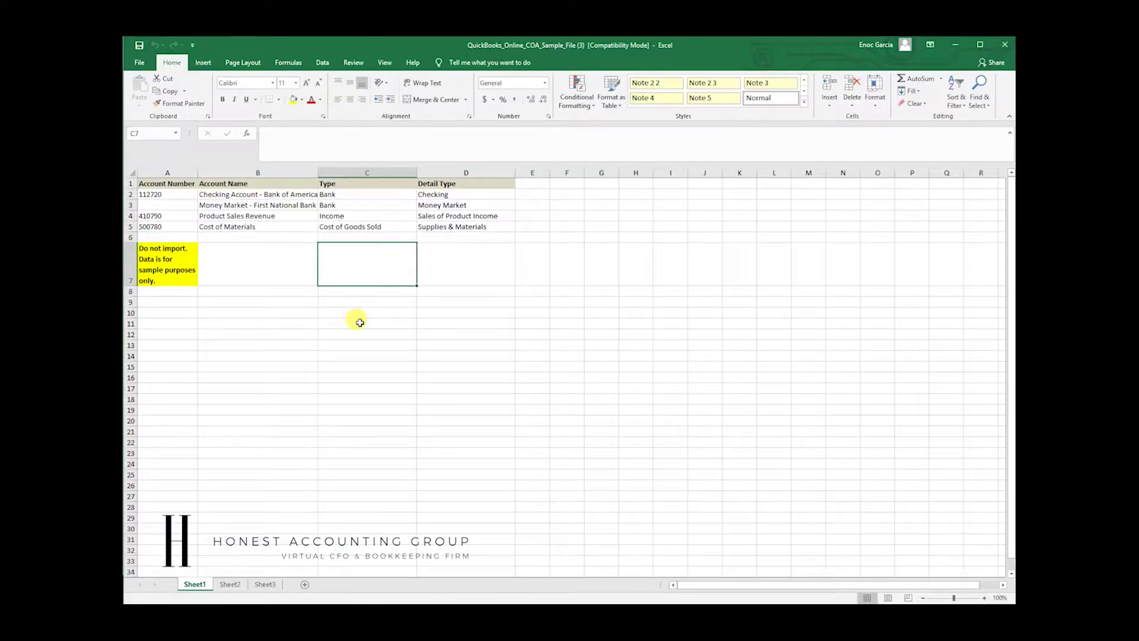
Check the sample file, then select the 23 account names in Account List column C.
{"action": "left_click", "coordinate": [175, 197]}
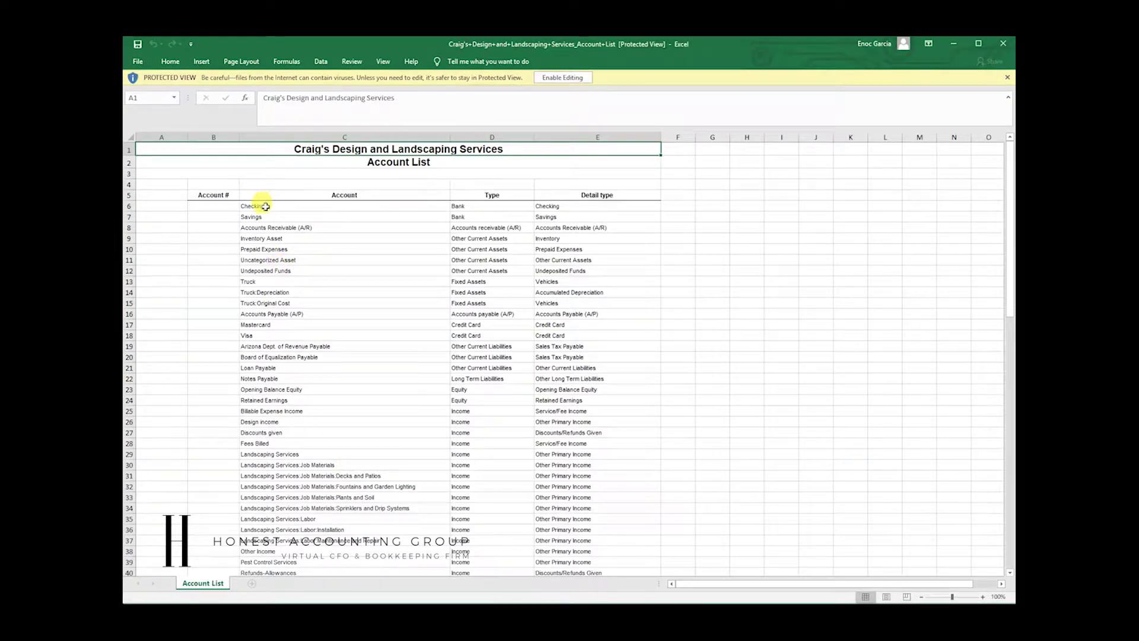
{"action": "left_click_drag", "start_coordinate": [265, 206], "coordinate": [290, 451]}
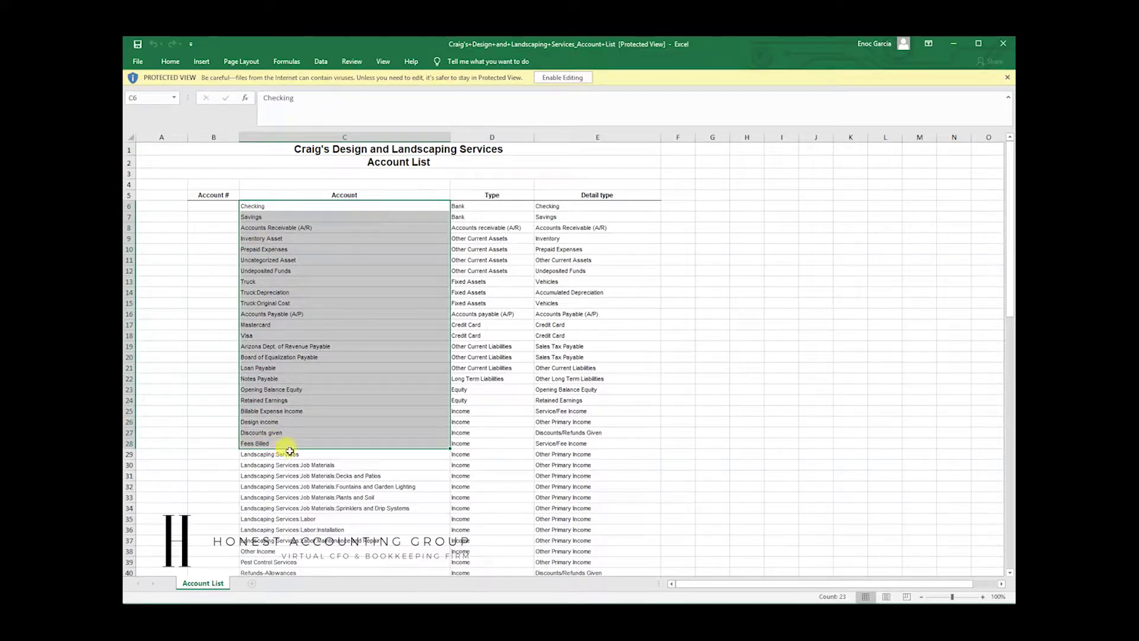
Paste the 23 copied account names into the sample file's Account Name column at B2.
{"action": "key", "text": "ctrl+c"}
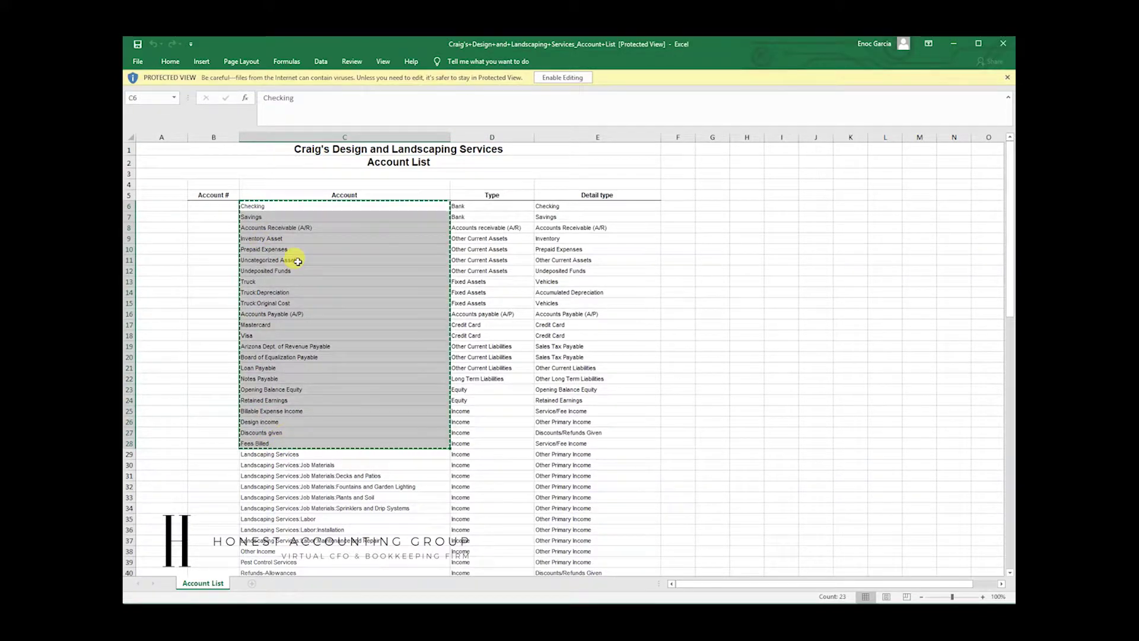
{"action": "key", "text": "alt+Tab"}
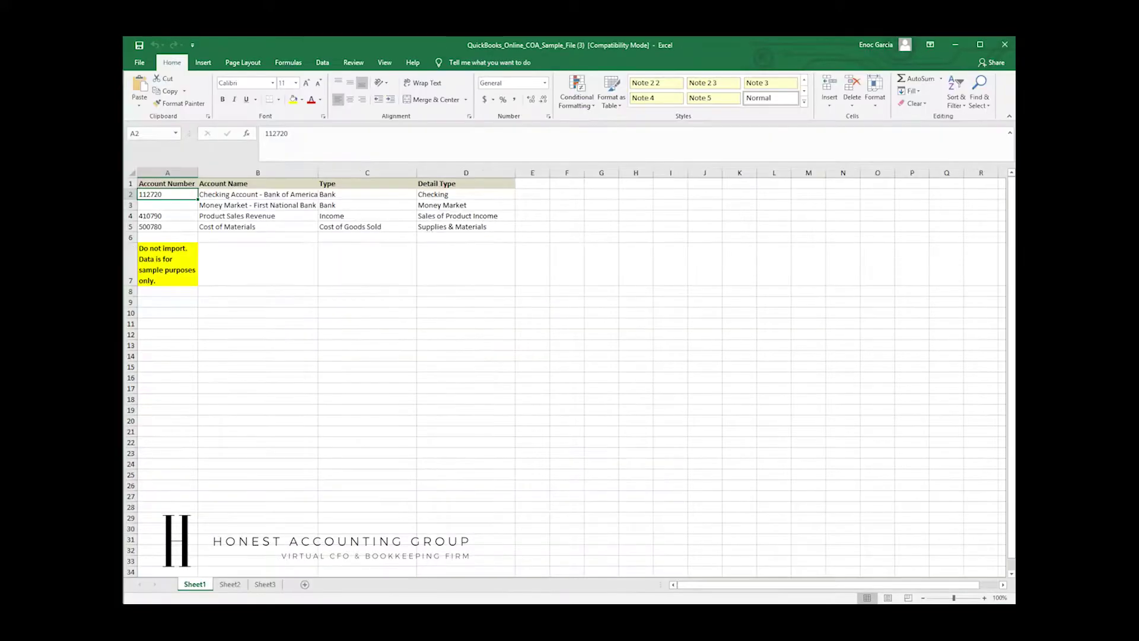
{"action": "left_click", "coordinate": [251, 194]}
{"action": "key", "text": "ctrl+v"}
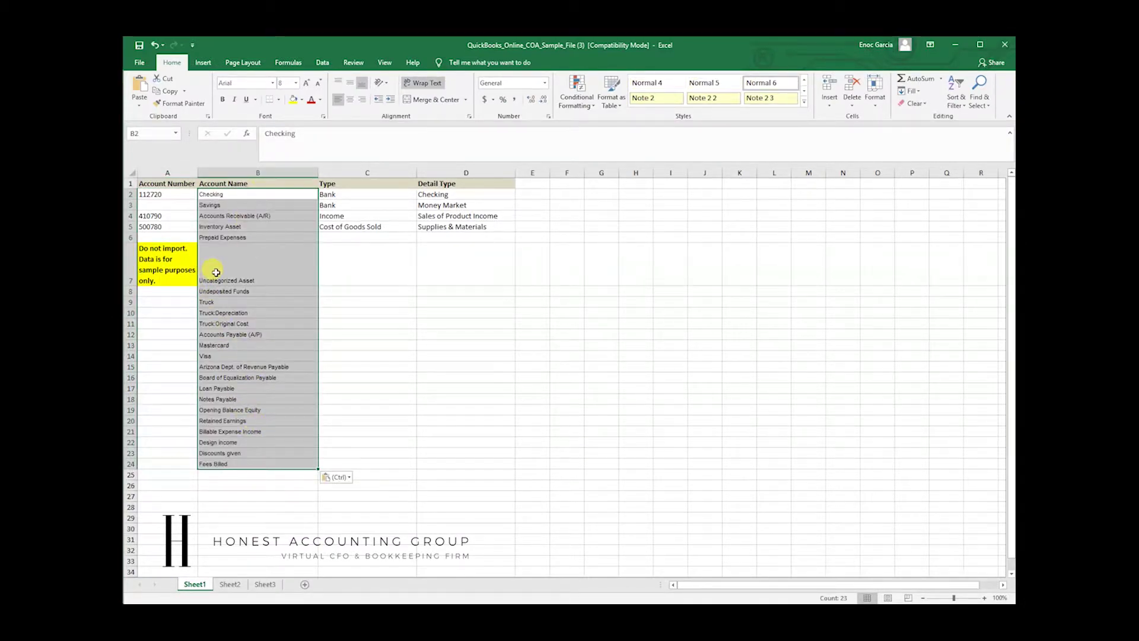
Park Uncategorized Asset temporarily in C11 and delete the tall note row 7.
{"action": "left_click", "coordinate": [178, 270]}
{"action": "left_click", "coordinate": [216, 272]}
{"action": "key", "text": "ctrl+c"}
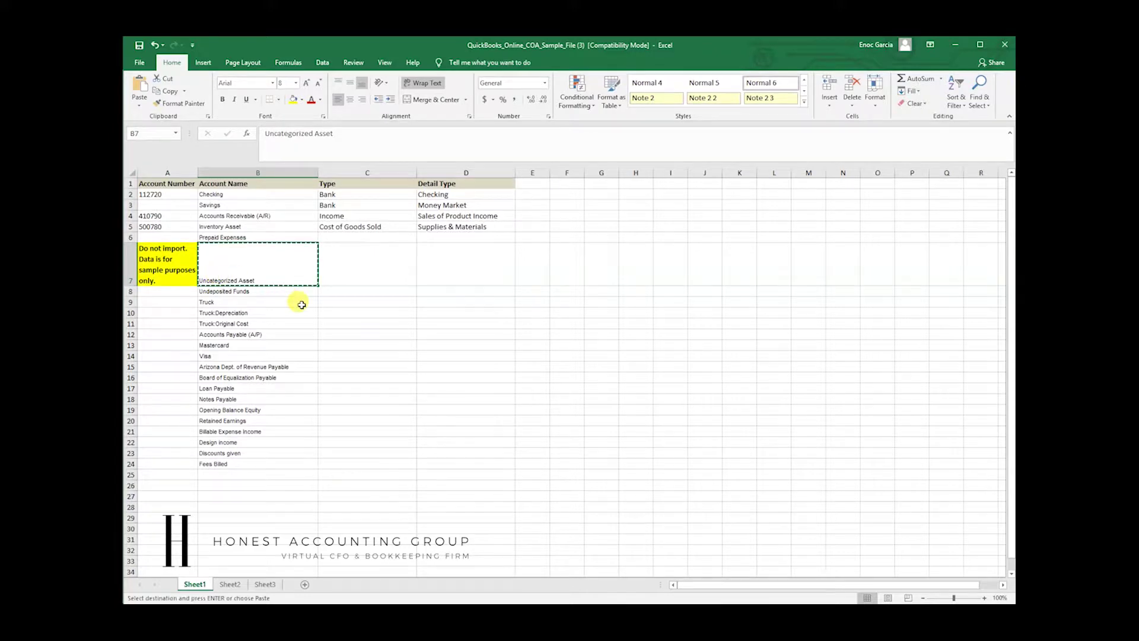
{"action": "left_click", "coordinate": [356, 323]}
{"action": "key", "text": "ctrl+v"}
{"action": "left_click", "coordinate": [154, 259]}
{"action": "left_click", "coordinate": [132, 261]}
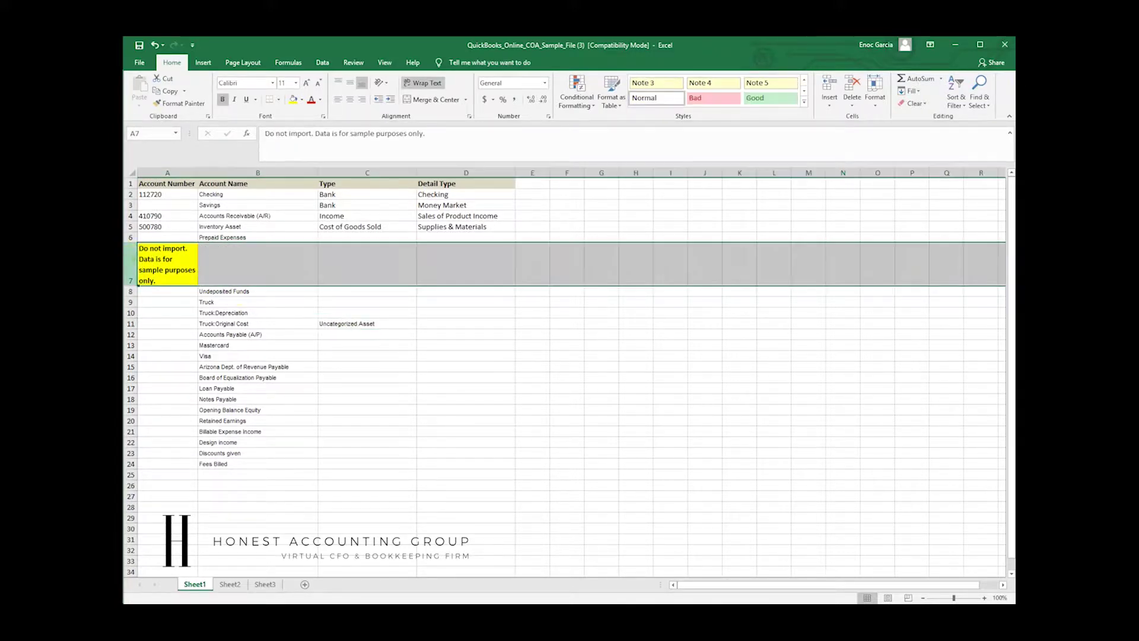
{"action": "right_click", "coordinate": [134, 260]}
{"action": "left_click", "coordinate": [166, 348]}
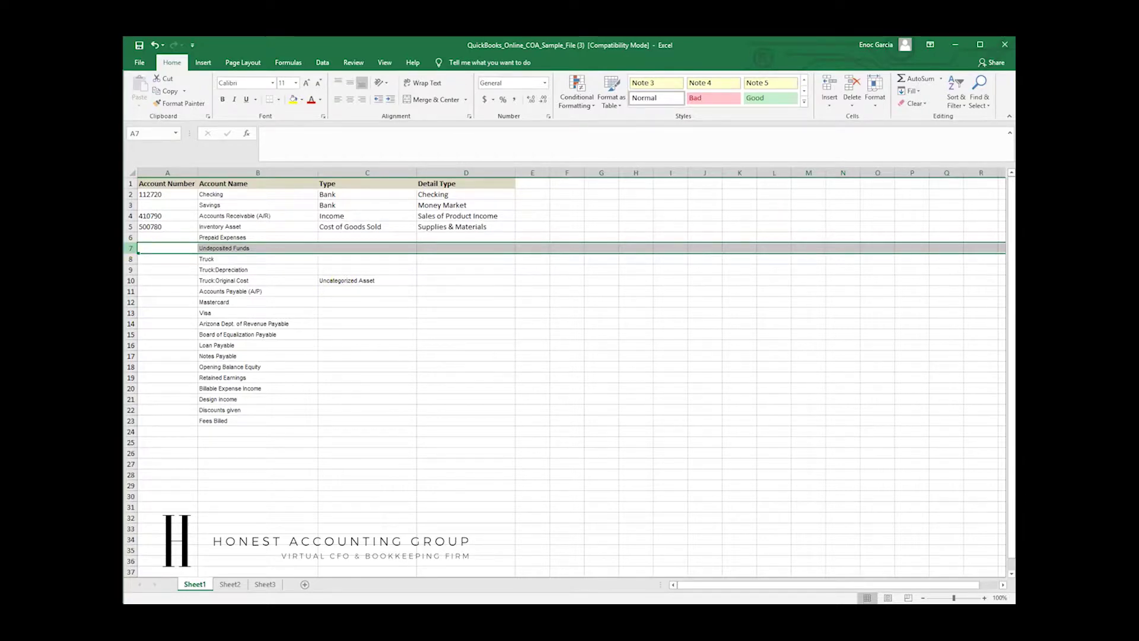
Insert an empty row 7, move Uncategorized Asset into B7, and check names B2:B24.
{"action": "right_click", "coordinate": [131, 248]}
{"action": "left_click", "coordinate": [157, 325]}
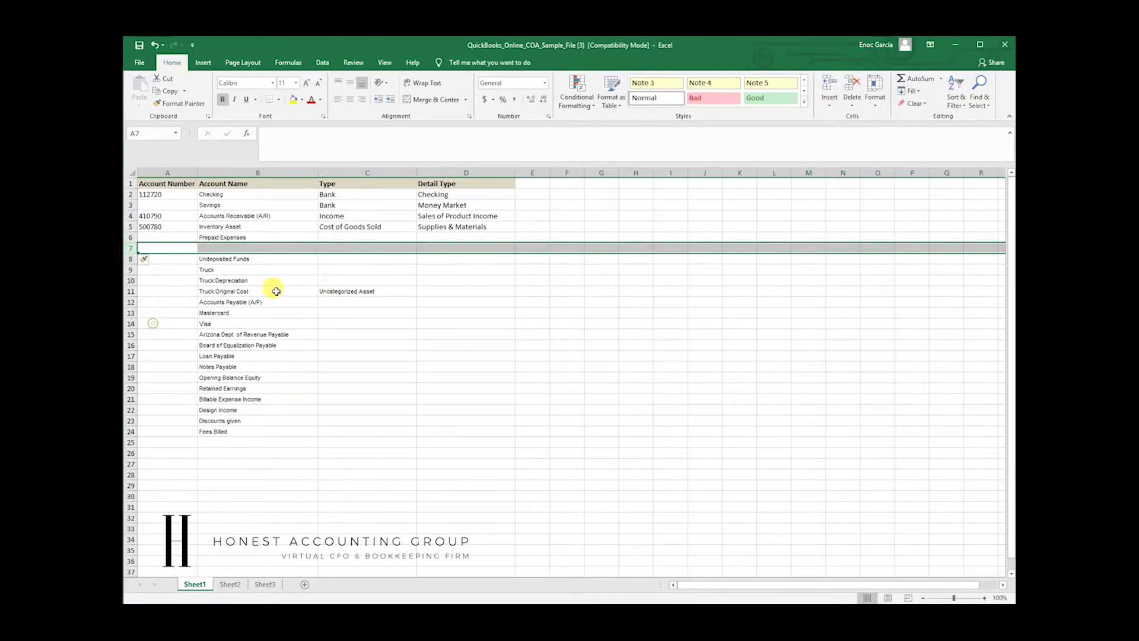
{"action": "left_click", "coordinate": [330, 293]}
{"action": "left_click_drag", "start_coordinate": [322, 293], "coordinate": [279, 248]}
{"action": "left_click", "coordinate": [345, 343]}
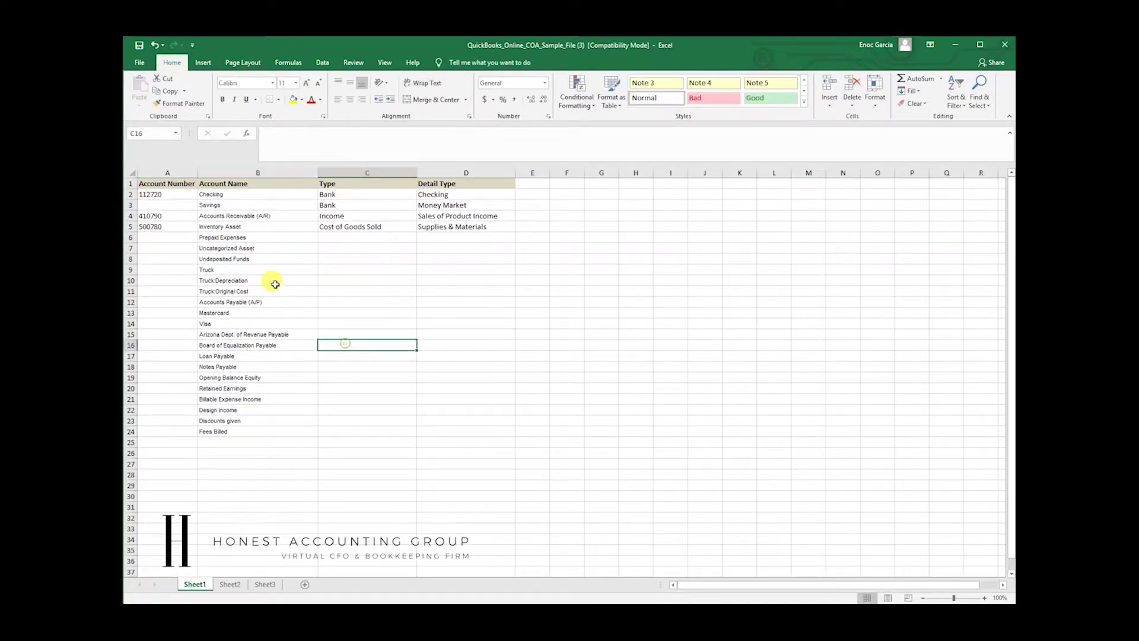
{"action": "left_click_drag", "start_coordinate": [240, 197], "coordinate": [234, 430]}
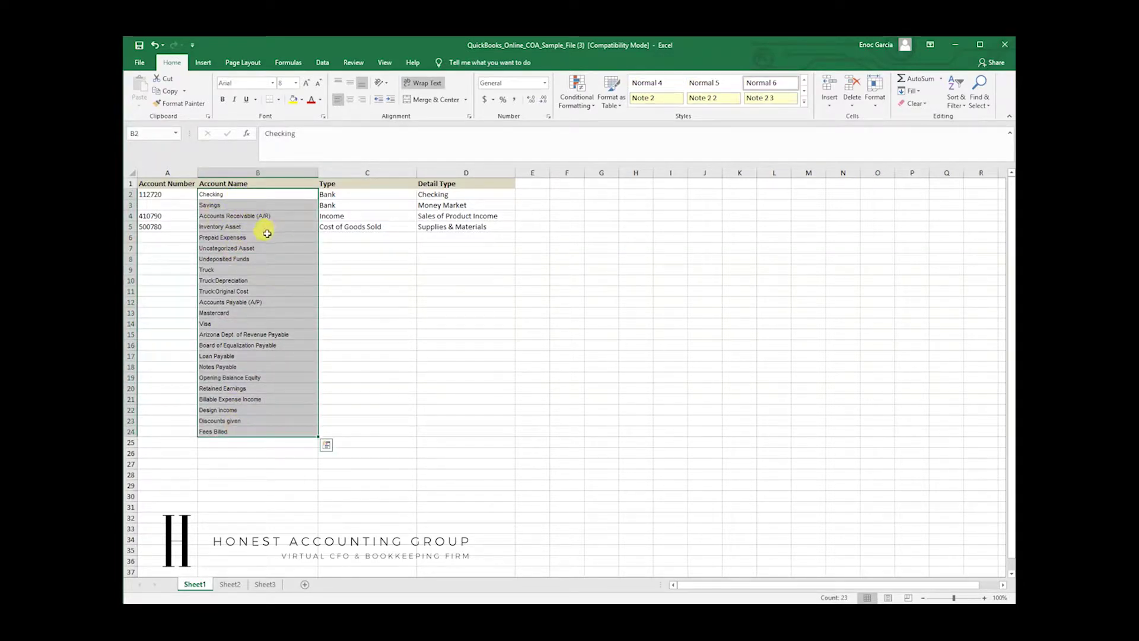
{"action": "left_click", "coordinate": [335, 343]}
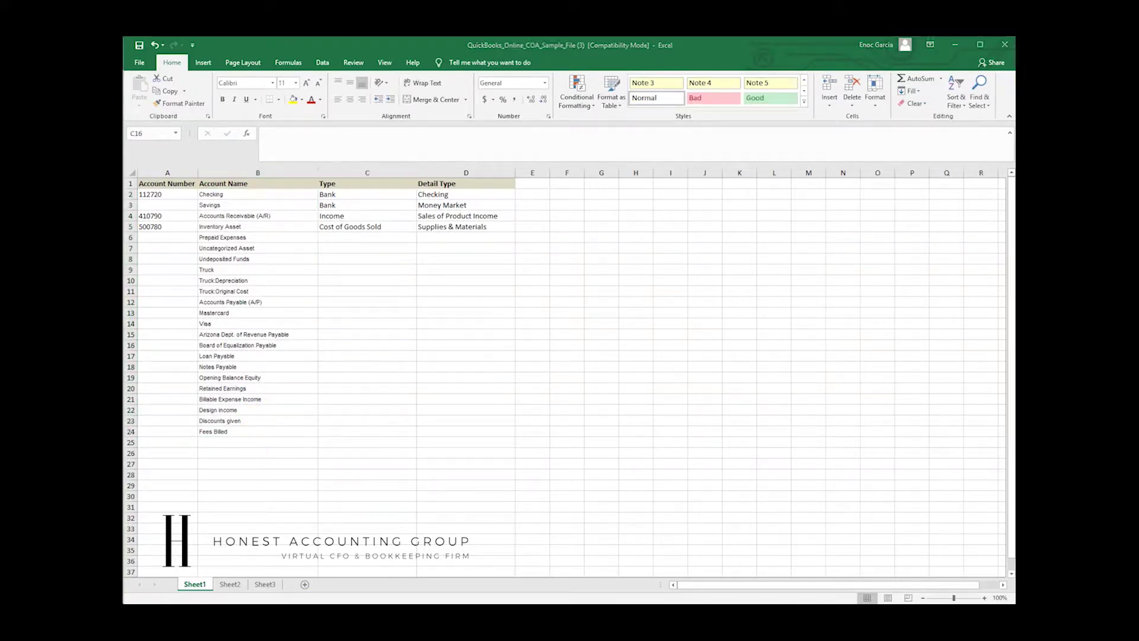
{"action": "key", "text": "alt+Tab"}
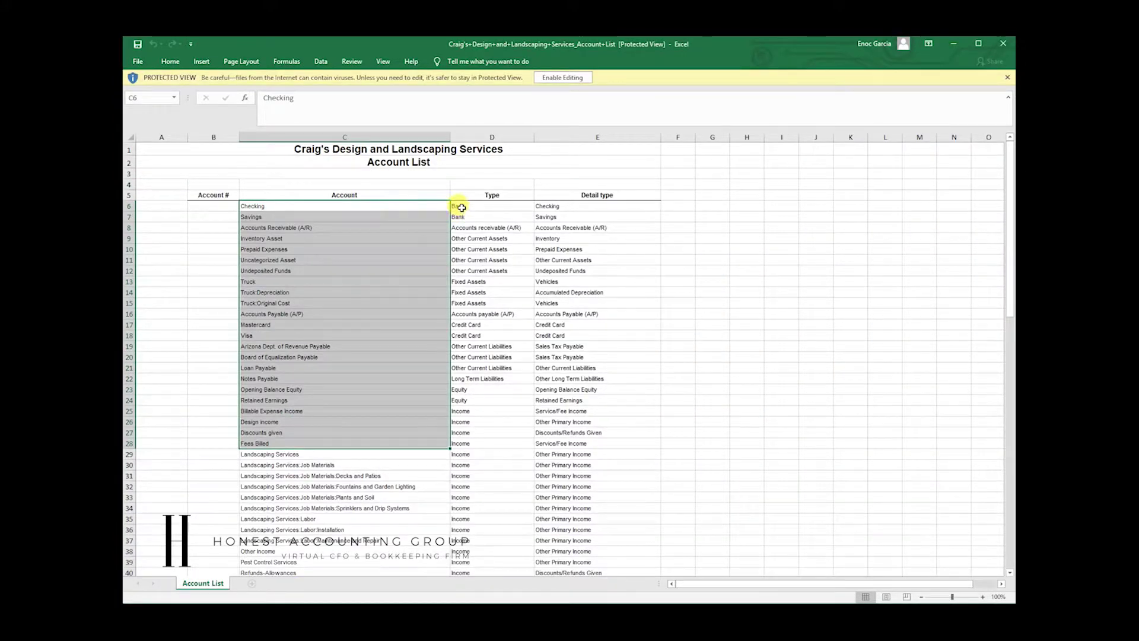
Copy the 23 account types from Account List column D into the Type column at C2.
{"action": "left_click_drag", "start_coordinate": [461, 207], "coordinate": [467, 445]}
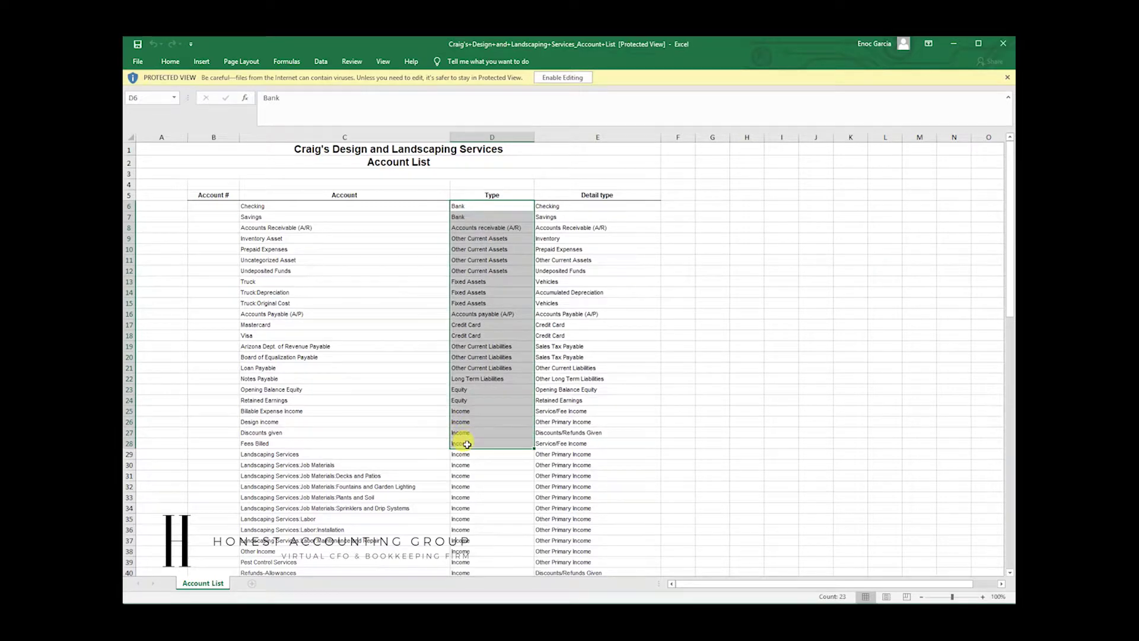
{"action": "key", "text": "ctrl+c"}
{"action": "key", "text": "alt+Tab"}
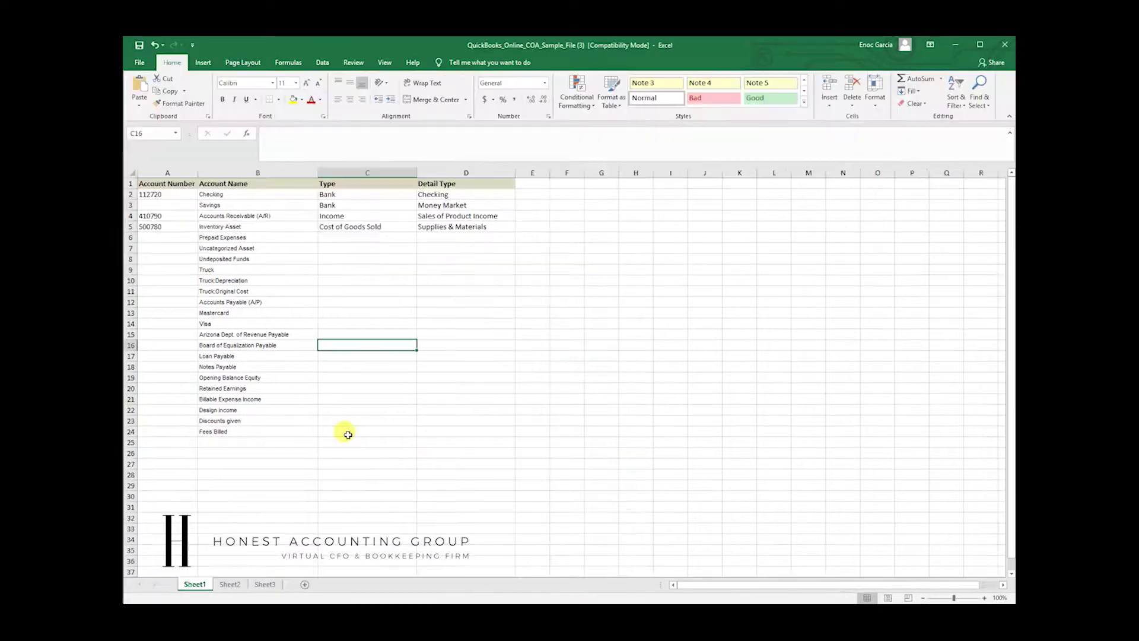
{"action": "left_click", "coordinate": [332, 194]}
{"action": "key", "text": "ctrl+v"}
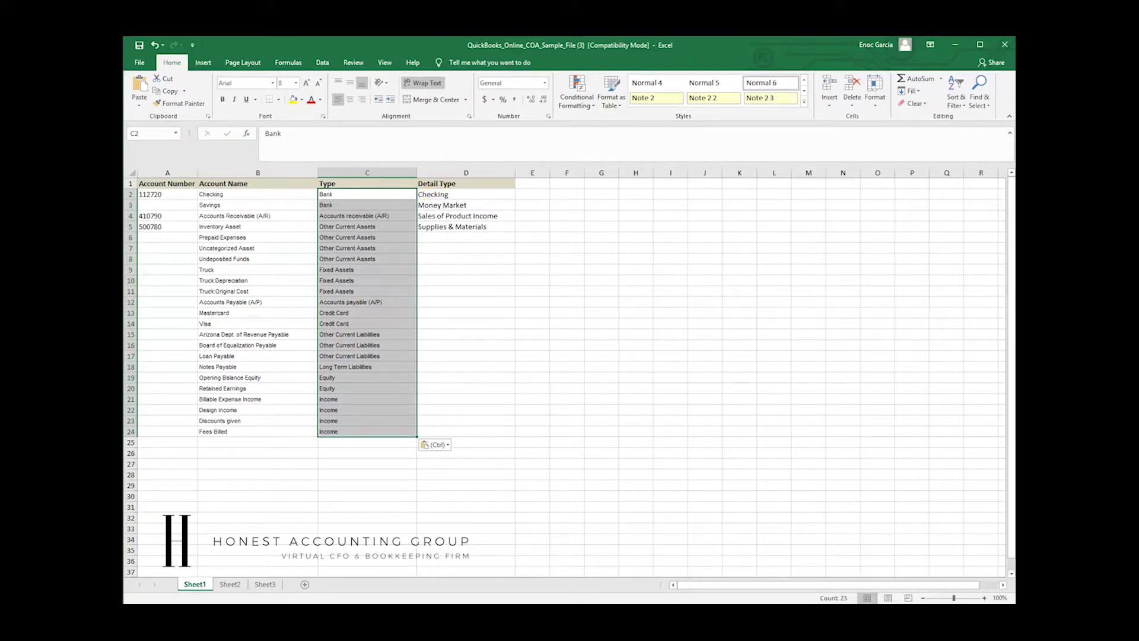
Copy the 23 detail types from Account List column E into the Detail Type column at D2.
{"action": "key", "text": "alt+Tab"}
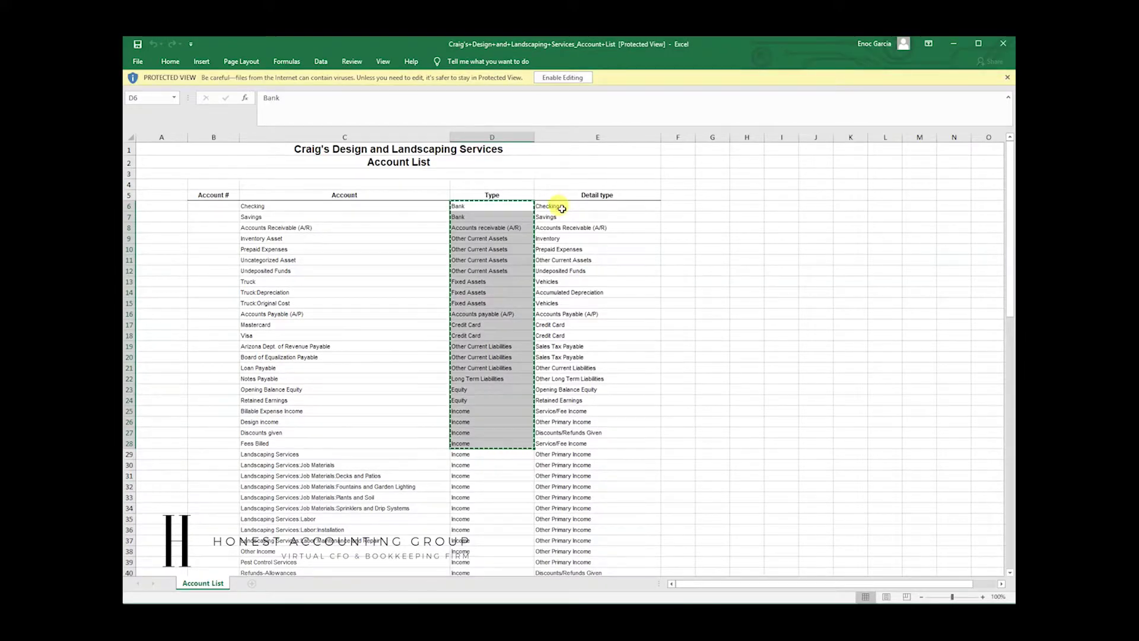
{"action": "left_click_drag", "start_coordinate": [561, 208], "coordinate": [554, 442]}
{"action": "key", "text": "ctrl+c"}
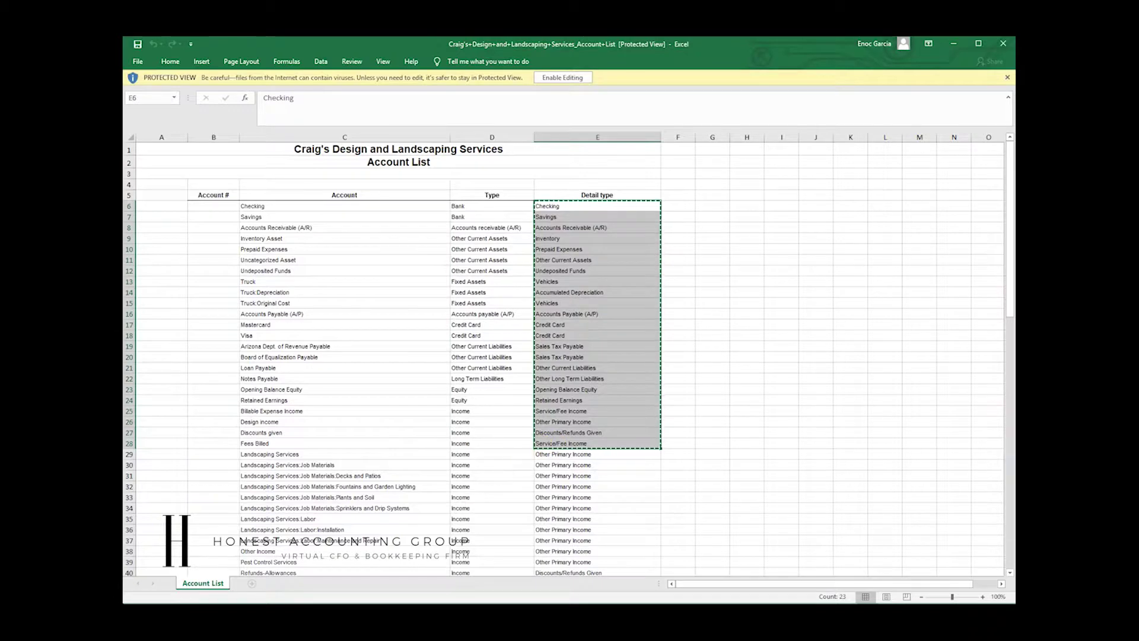
{"action": "key", "text": "alt+Tab"}
{"action": "left_click", "coordinate": [436, 202]}
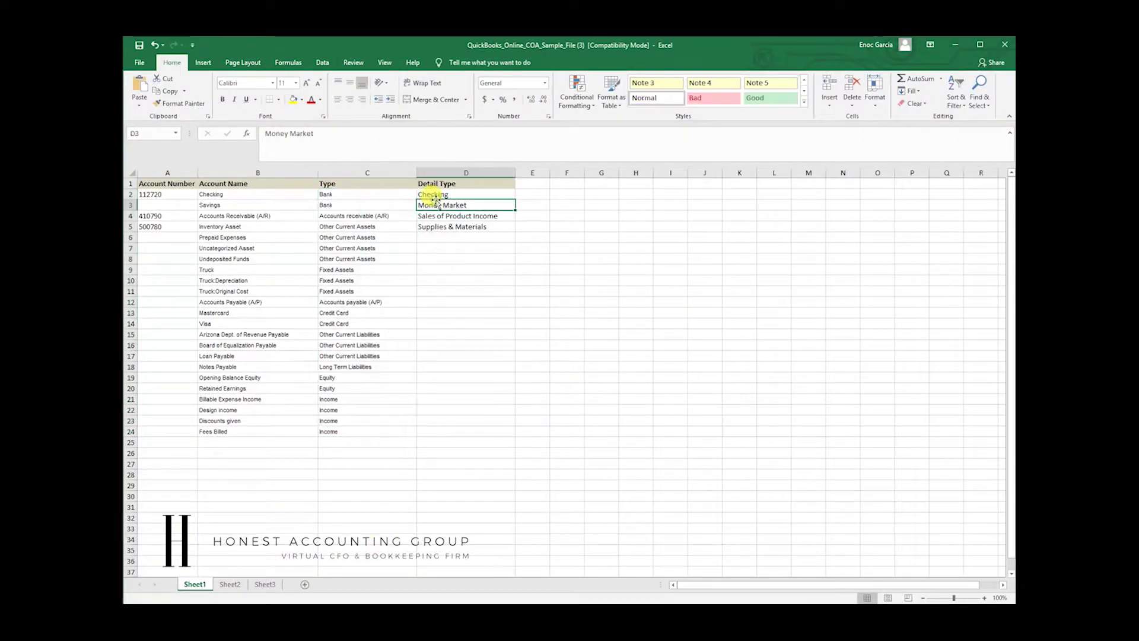
{"action": "left_click", "coordinate": [436, 194]}
{"action": "key", "text": "ctrl+v"}
{"action": "left_click", "coordinate": [347, 442]}
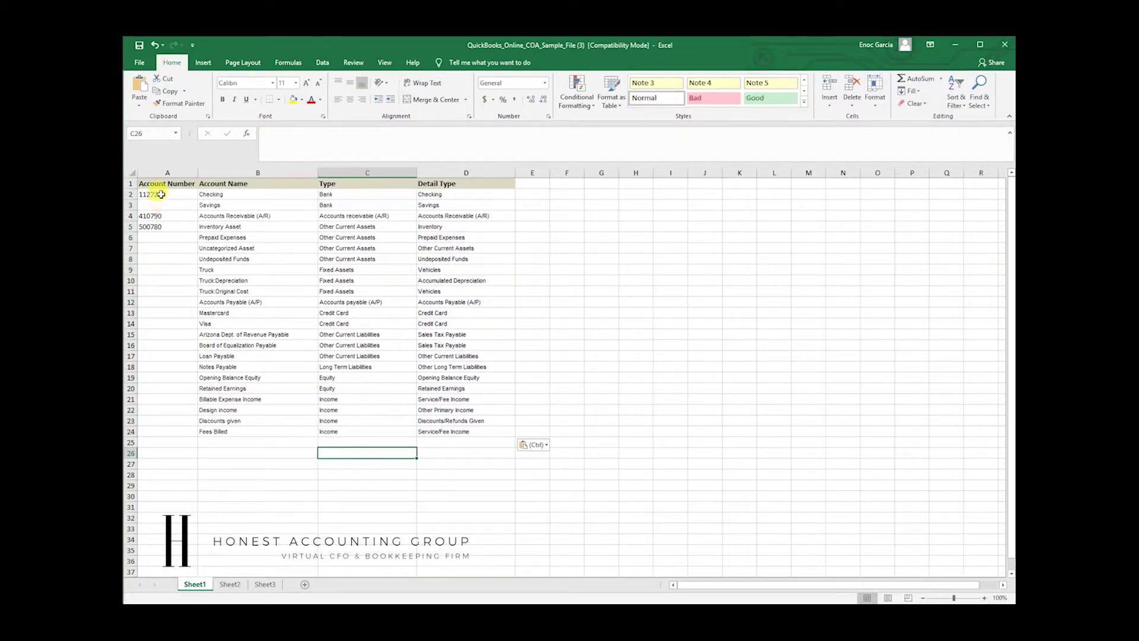
Check the sample account numbers against Prepaid Expenses and Uncategorized Asset in Account List.
{"action": "left_click_drag", "start_coordinate": [155, 194], "coordinate": [158, 429]}
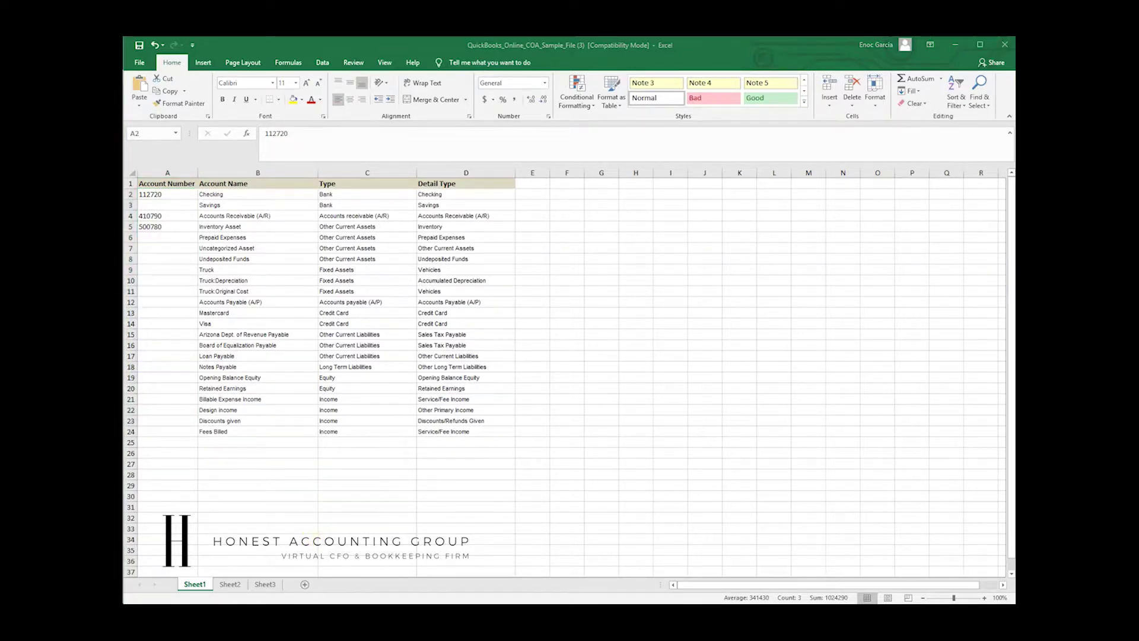
{"action": "key", "text": "alt+Tab"}
{"action": "left_click_drag", "start_coordinate": [241, 249], "coordinate": [242, 259]}
{"action": "left_click", "coordinate": [241, 249]}
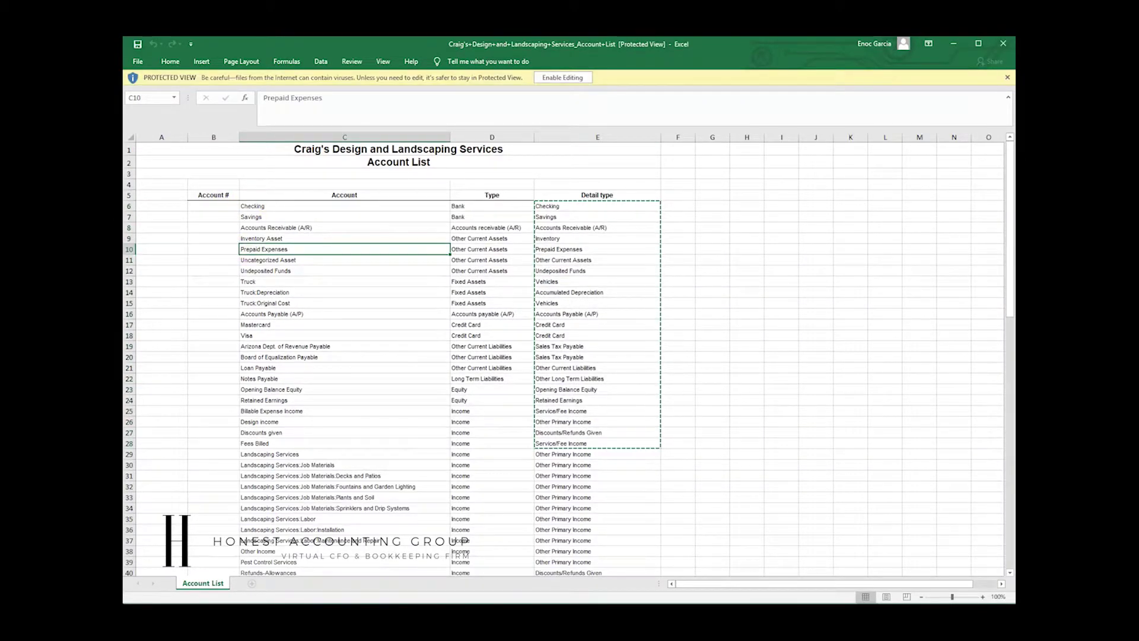
{"action": "key", "text": "alt+Tab"}
{"action": "left_click", "coordinate": [360, 499]}
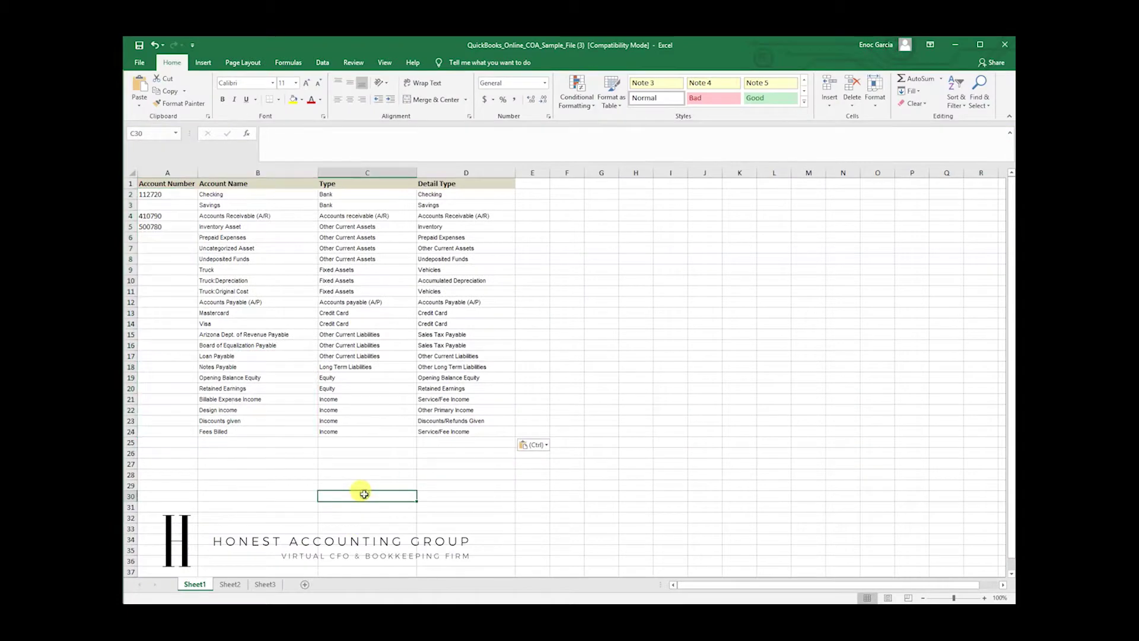
Save the sample workbook in the older file format and close both Excel workbooks.
{"action": "key", "text": "ctrl+s"}
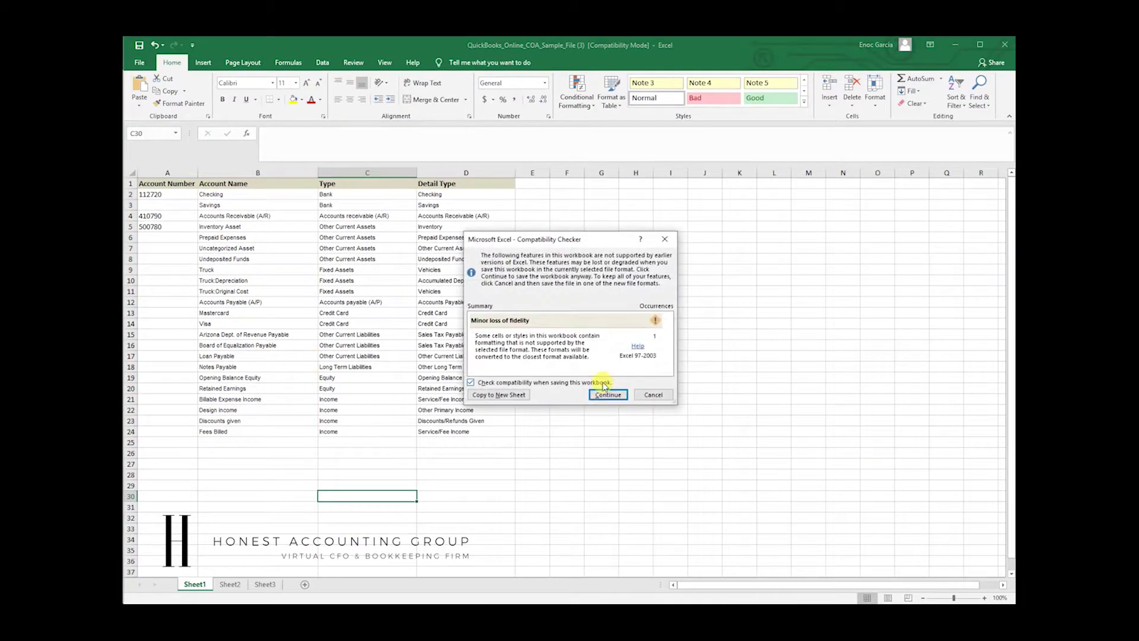
{"action": "left_click", "coordinate": [606, 392]}
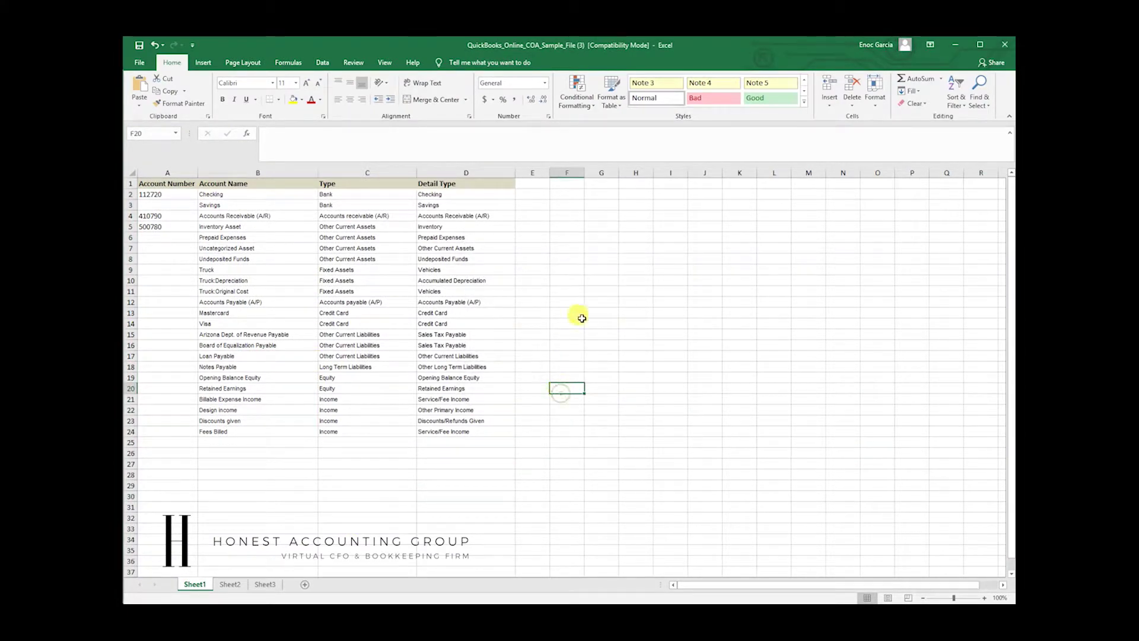
{"action": "left_click", "coordinate": [1004, 45]}
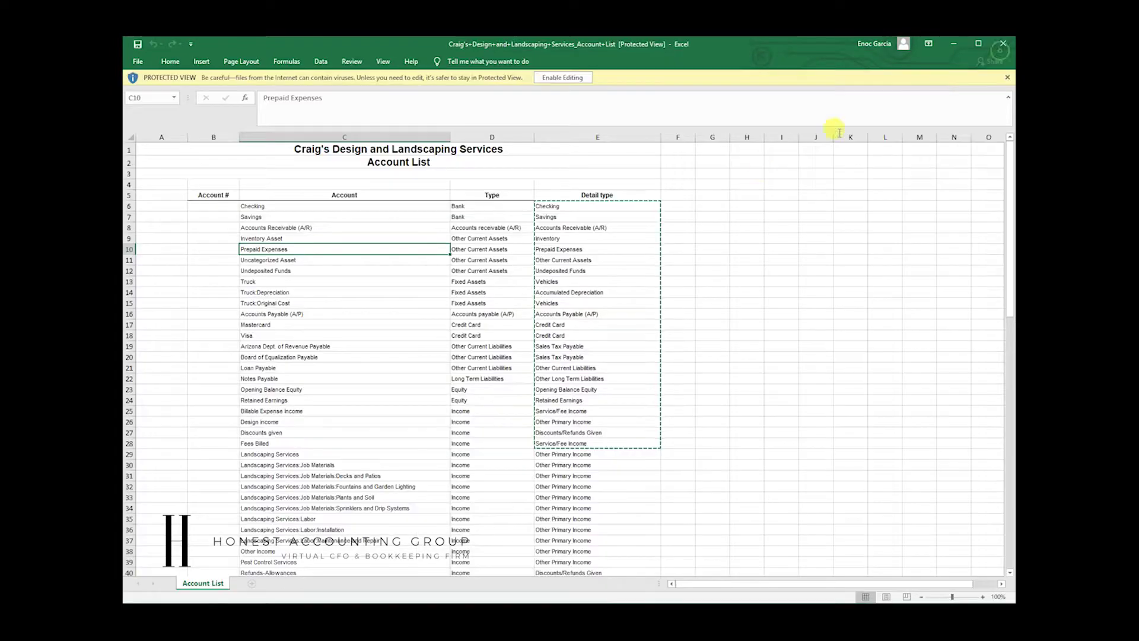
{"action": "left_click", "coordinate": [1002, 44]}
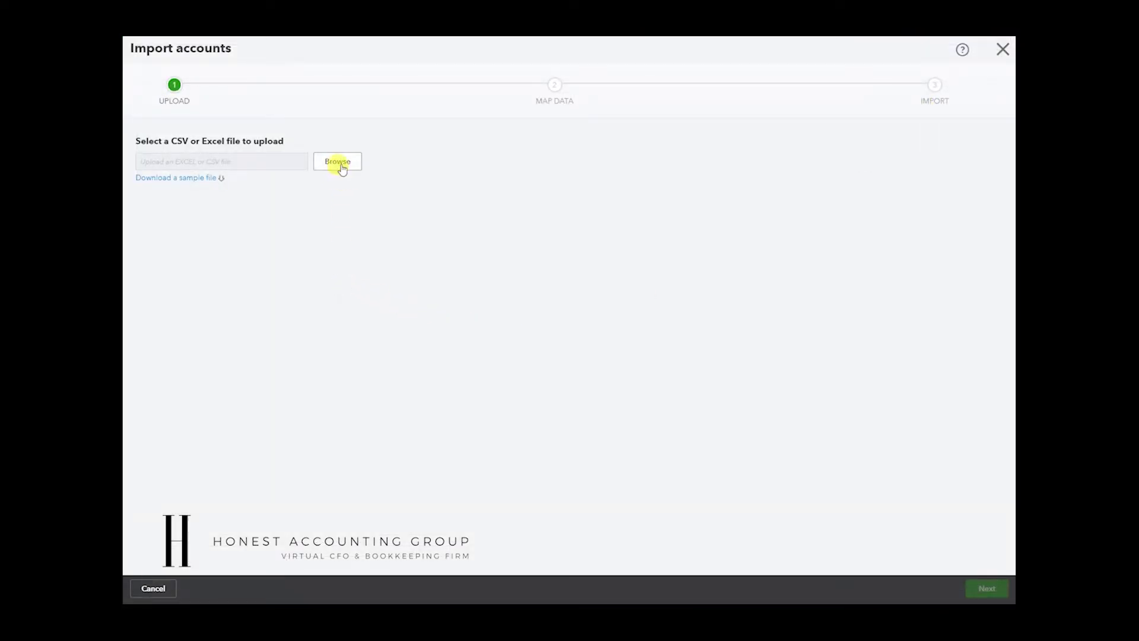
Upload QuickBooks_Online_COA_Sample_File (3) from the Desktop and continue to mapping.
{"action": "left_click", "coordinate": [337, 161]}
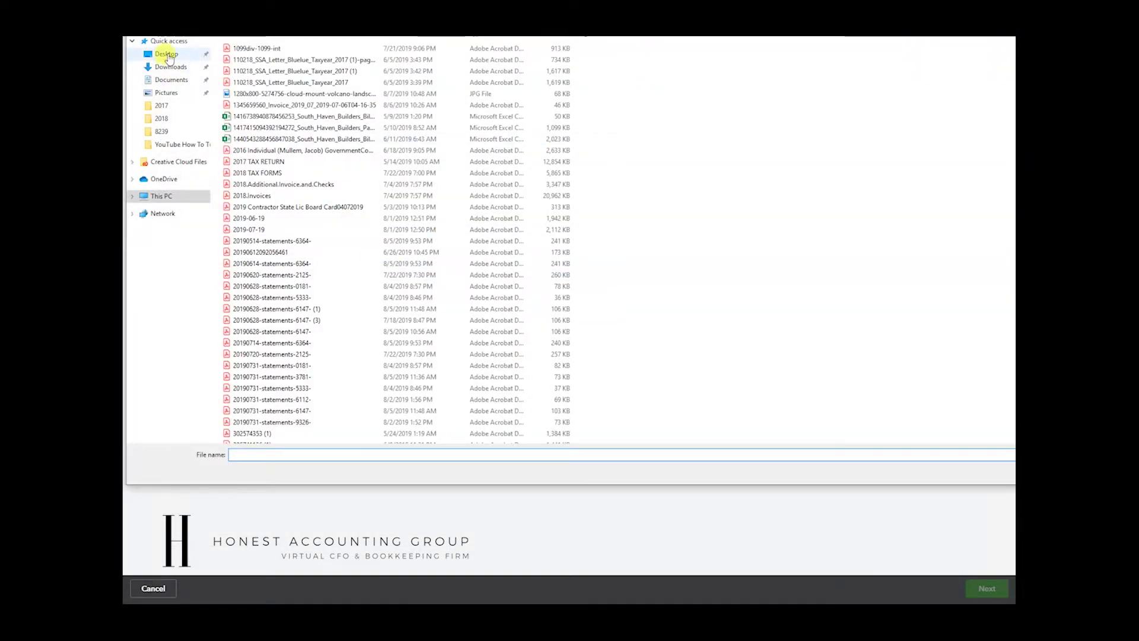
{"action": "left_click", "coordinate": [165, 53]}
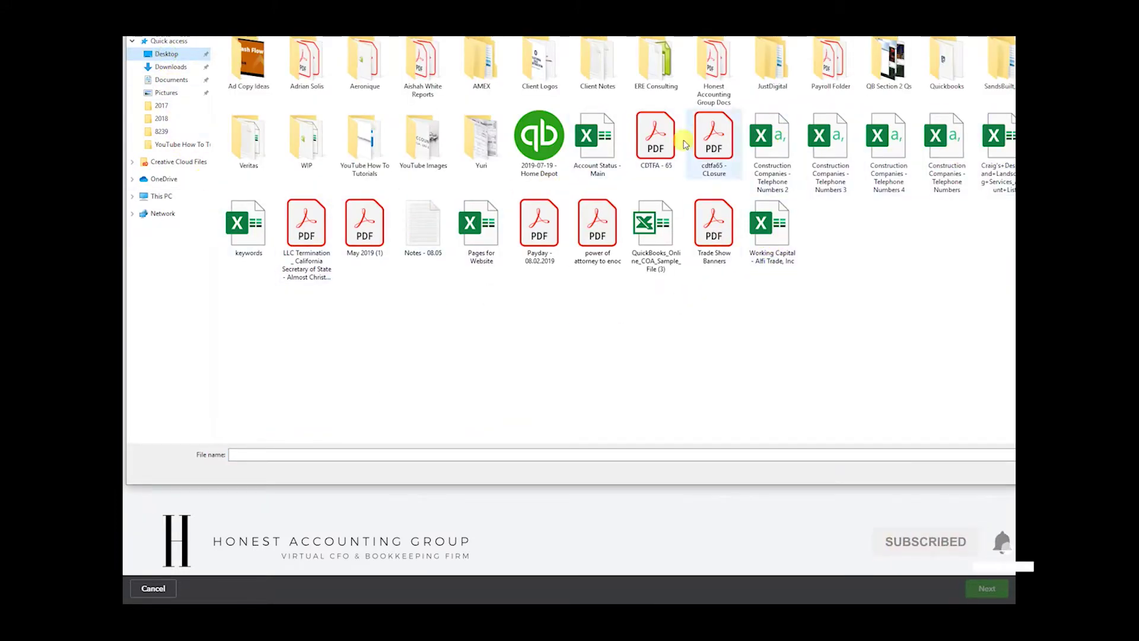
{"action": "double_click", "coordinate": [637, 242]}
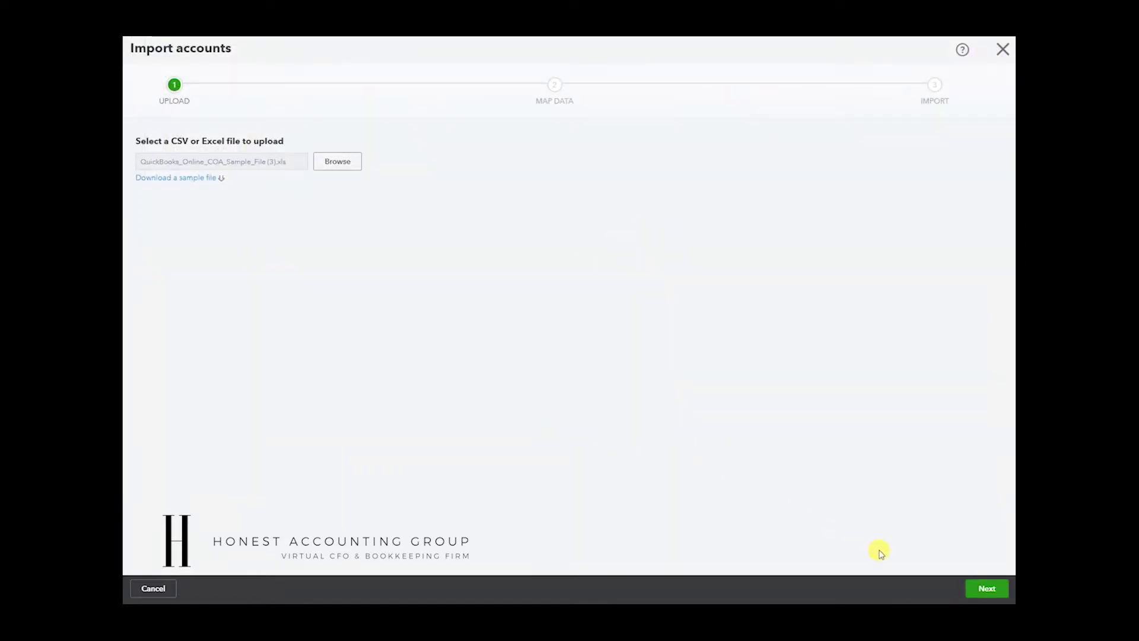
{"action": "left_click", "coordinate": [976, 586]}
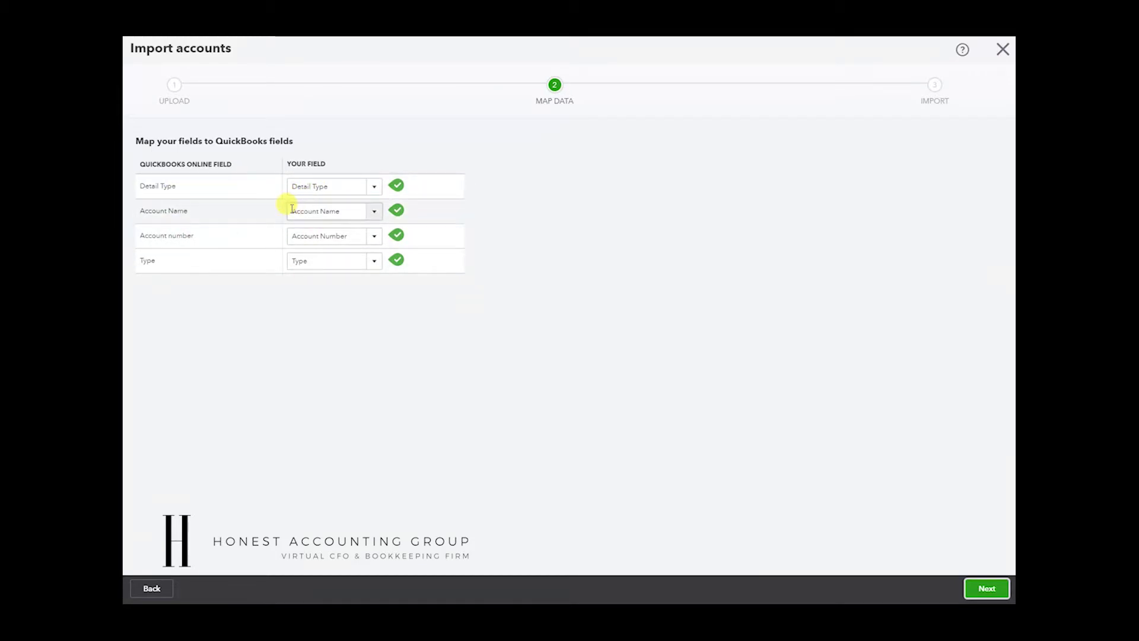
Verify Detail Type, Account Name, Account Number and Type mappings, then proceed to the 23 accounts.
{"action": "left_click", "coordinate": [374, 189]}
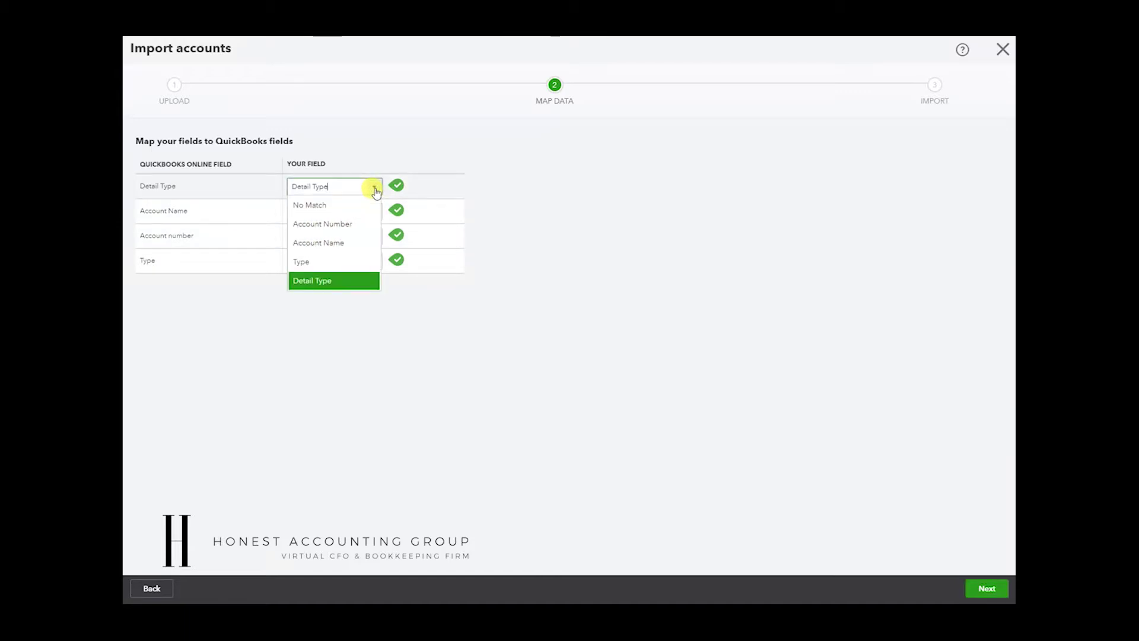
{"action": "left_click", "coordinate": [374, 188]}
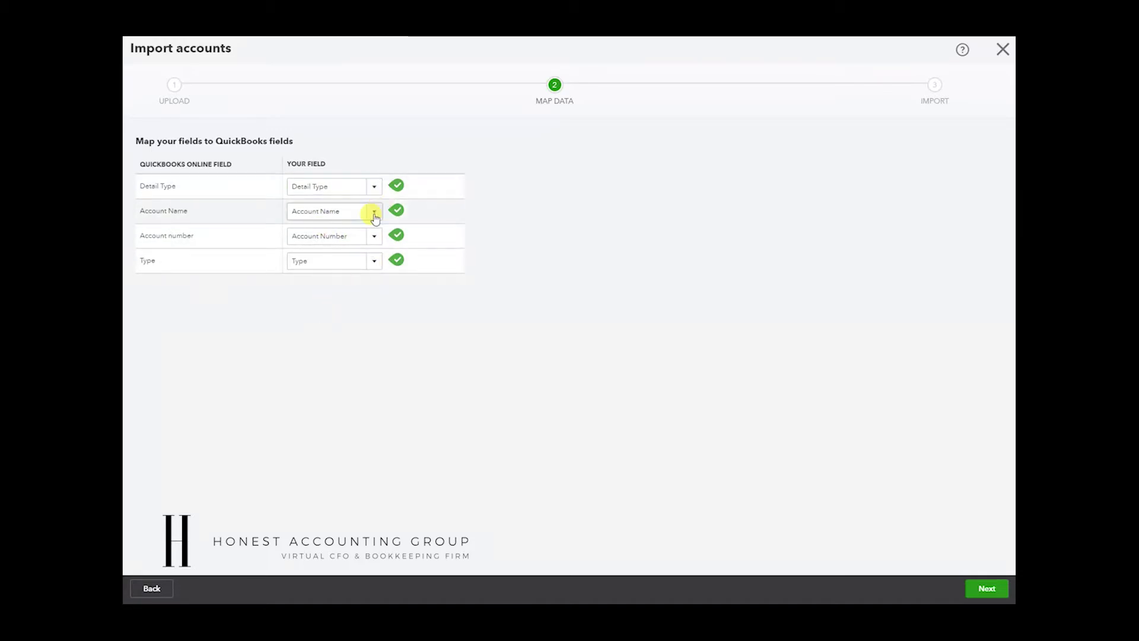
{"action": "left_click", "coordinate": [374, 215]}
{"action": "left_click", "coordinate": [374, 214]}
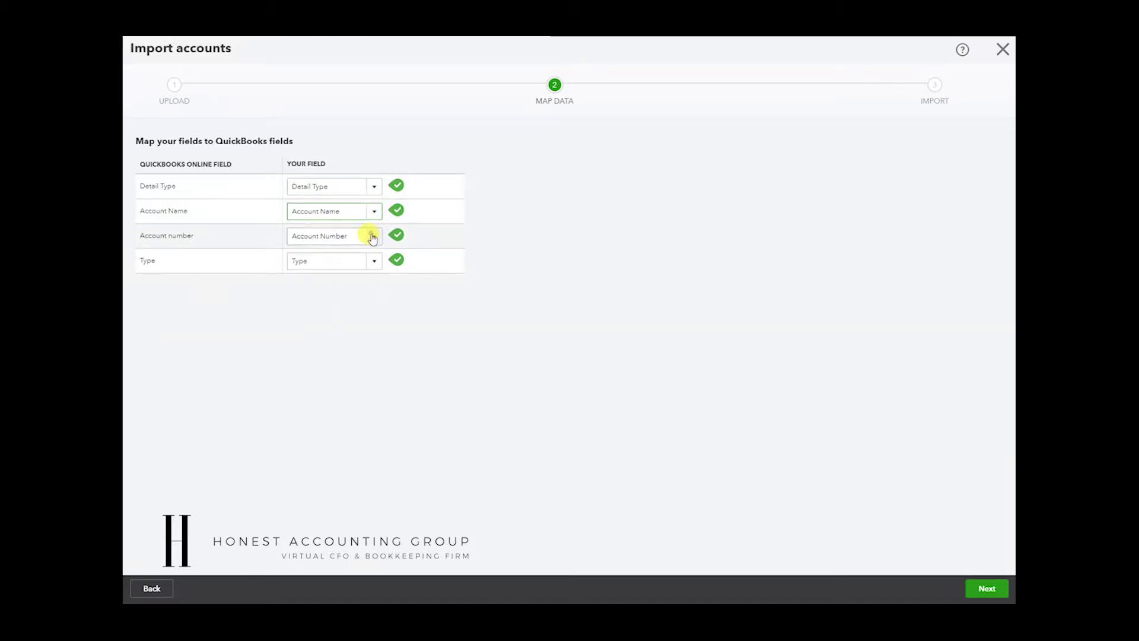
{"action": "left_click", "coordinate": [372, 237]}
{"action": "left_click", "coordinate": [372, 237]}
{"action": "left_click", "coordinate": [373, 260]}
{"action": "left_click", "coordinate": [370, 258]}
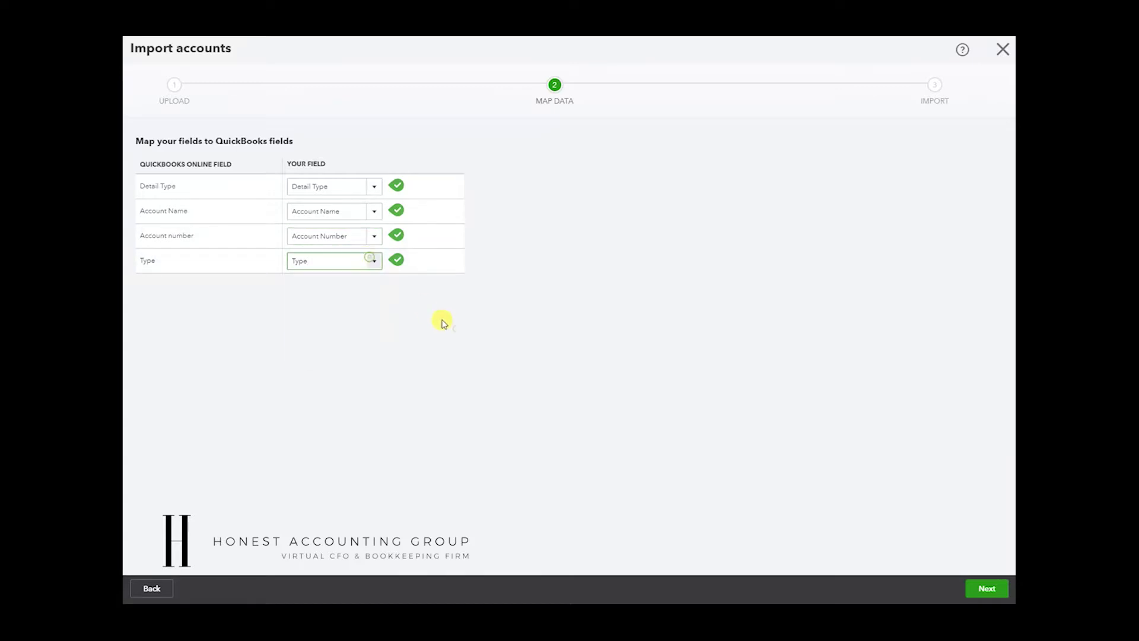
{"action": "left_click", "coordinate": [441, 322]}
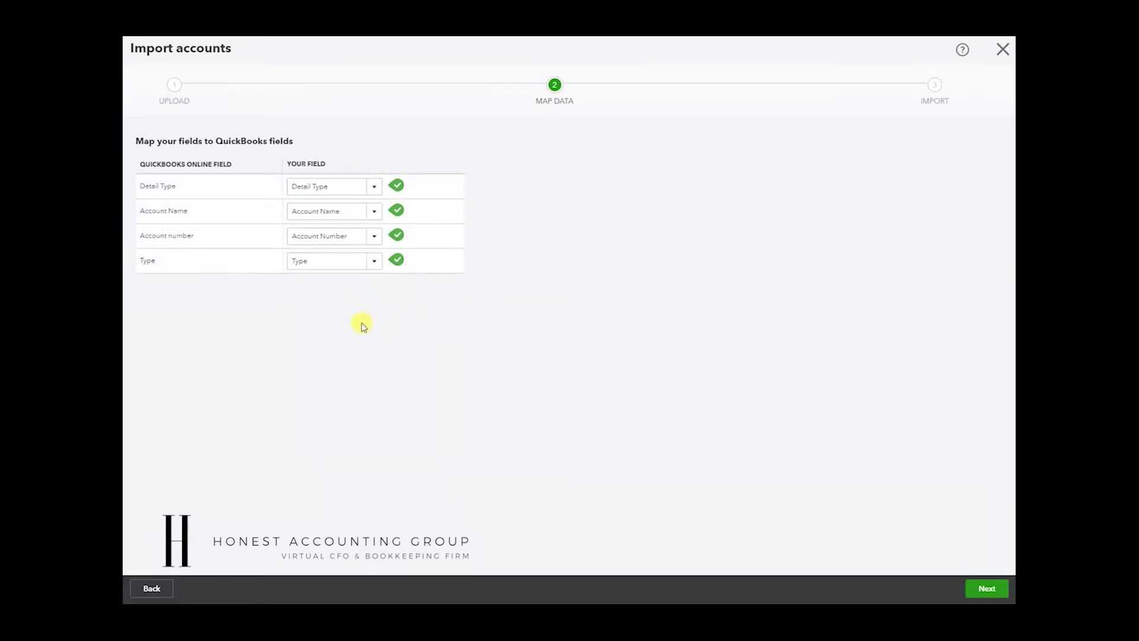
{"action": "left_click", "coordinate": [976, 589]}
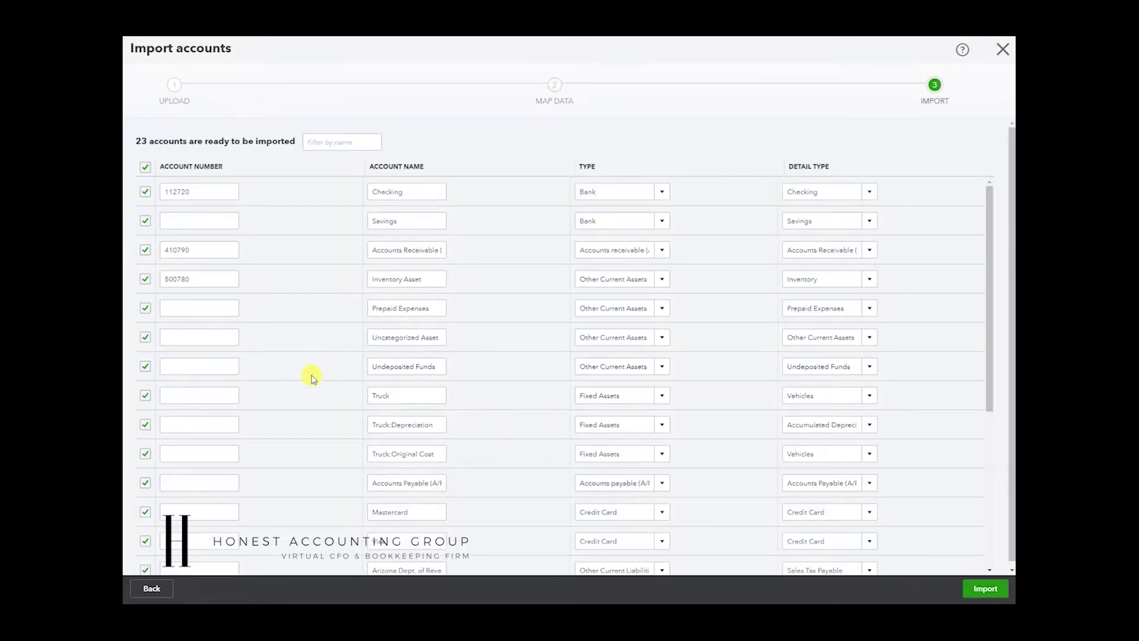
{"action": "scroll", "coordinate": [311, 332], "scroll_direction": "down", "scroll_amount": 5}
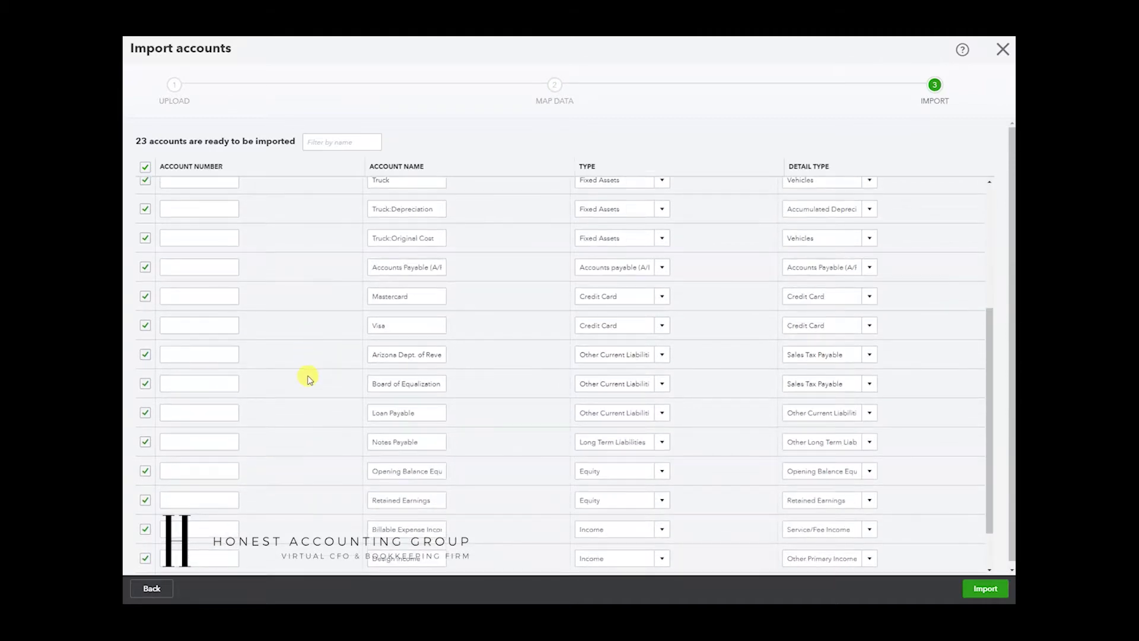
{"action": "scroll", "coordinate": [307, 382], "scroll_direction": "up", "scroll_amount": 5}
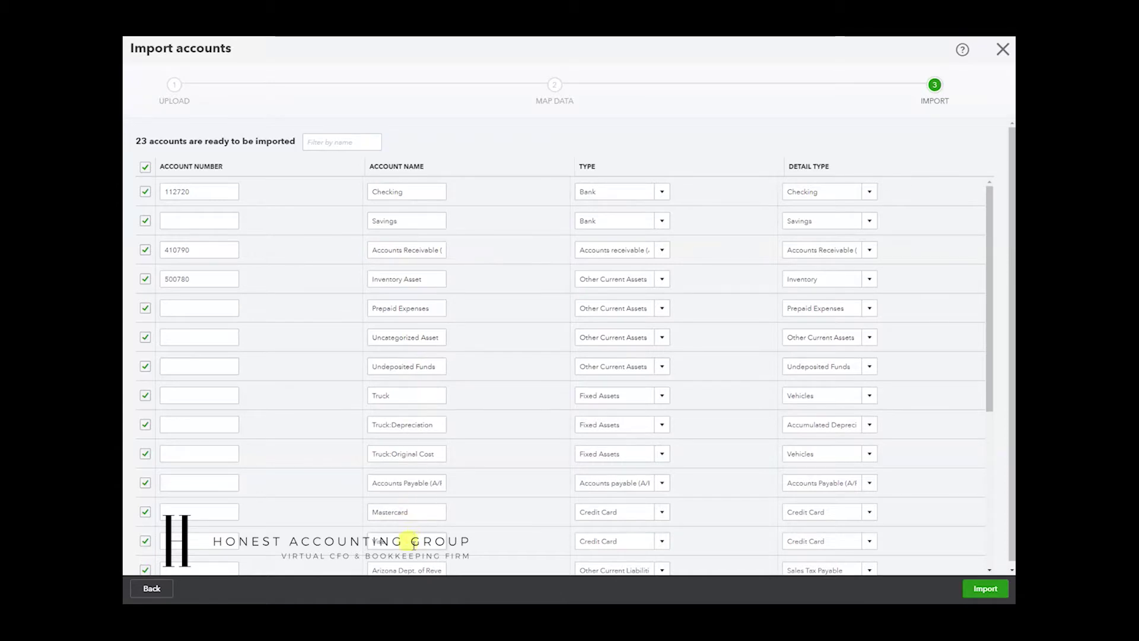
{"action": "double_click", "coordinate": [407, 221]}
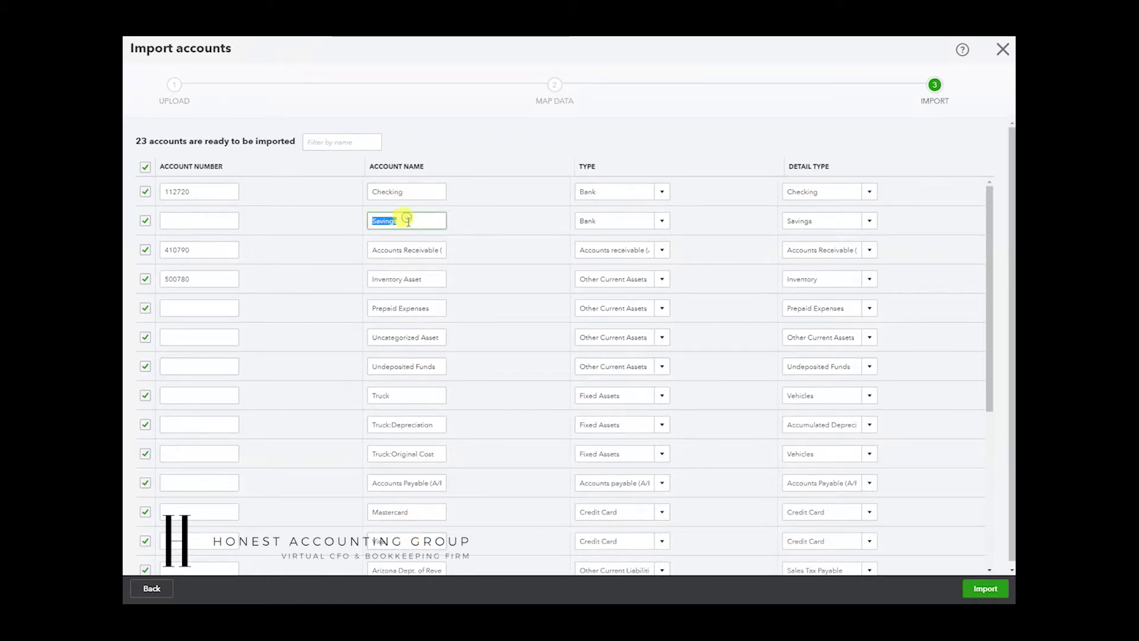
{"action": "left_click", "coordinate": [408, 249]}
{"action": "left_click", "coordinate": [406, 274]}
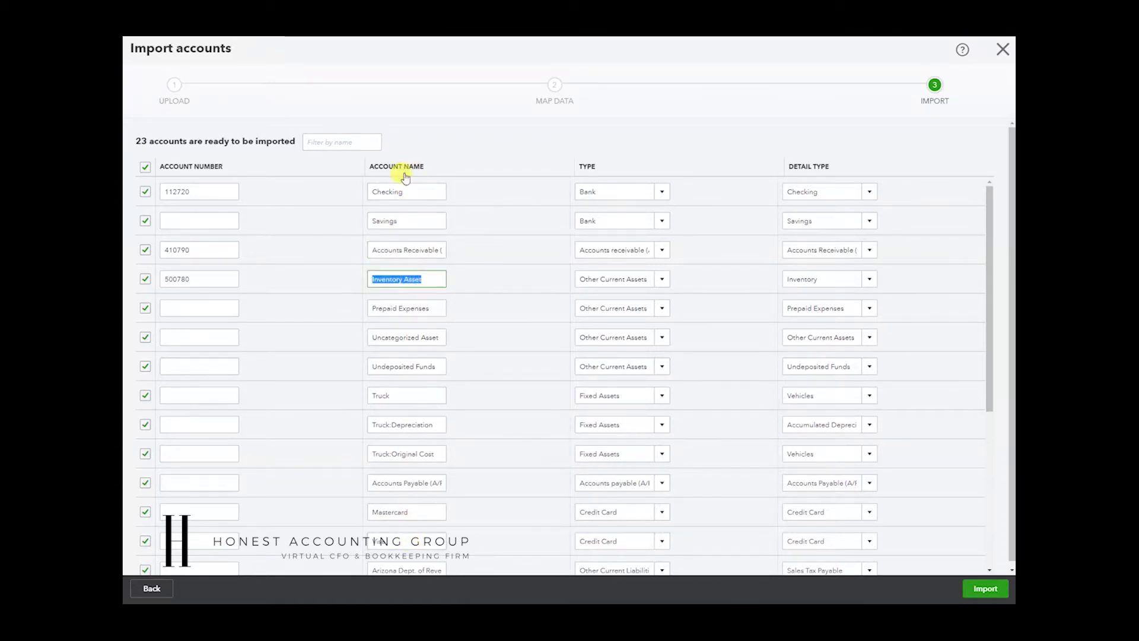
{"action": "left_click", "coordinate": [496, 151]}
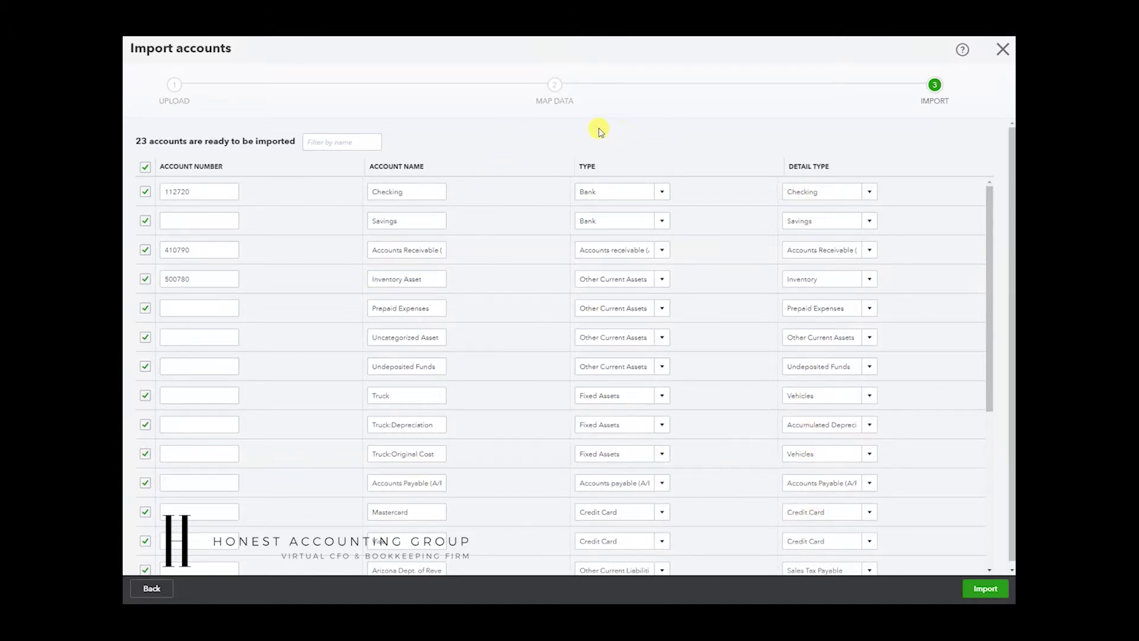
{"action": "scroll", "coordinate": [391, 331], "scroll_direction": "down", "scroll_amount": 3}
{"action": "scroll", "coordinate": [425, 368], "scroll_direction": "up", "scroll_amount": 3}
{"action": "left_click", "coordinate": [633, 194]}
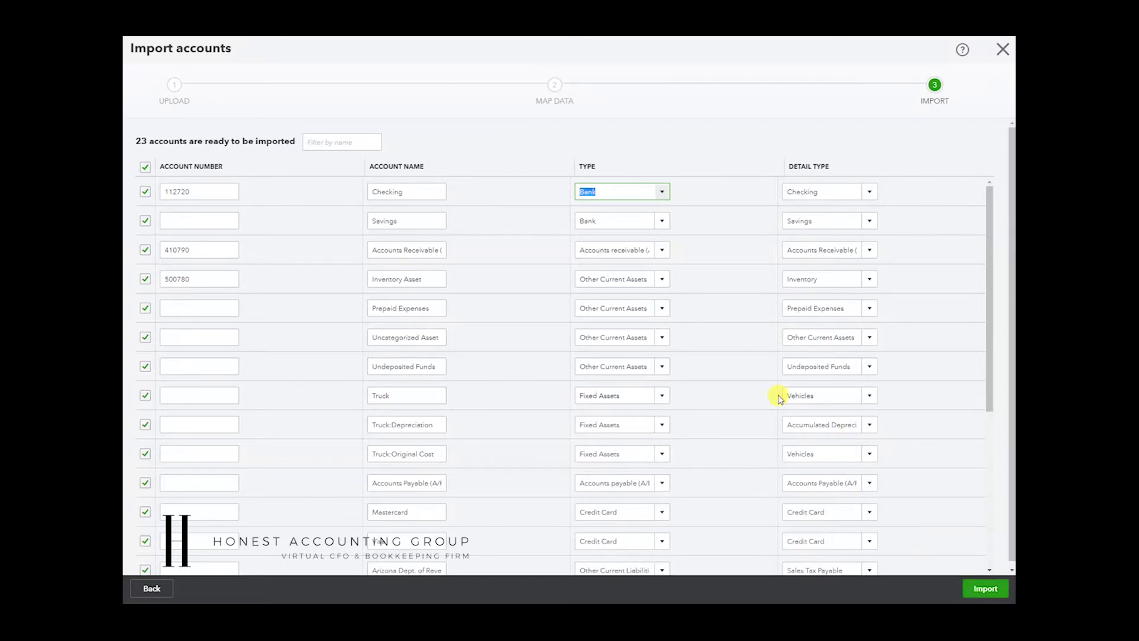
{"action": "type", "text": "chec"}
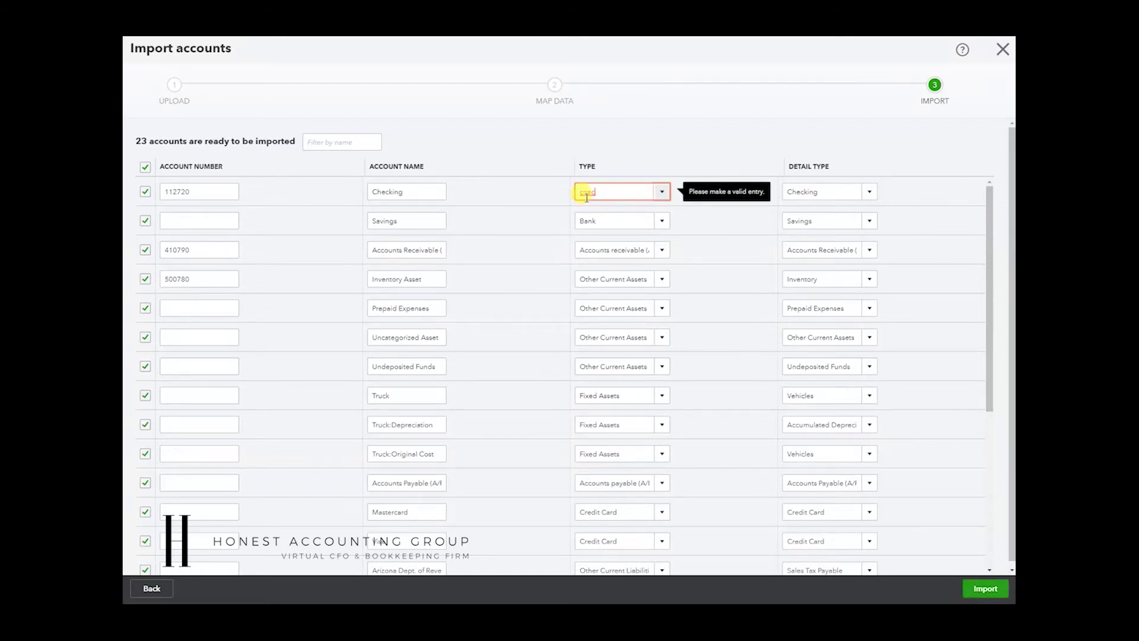
{"action": "left_click", "coordinate": [620, 148]}
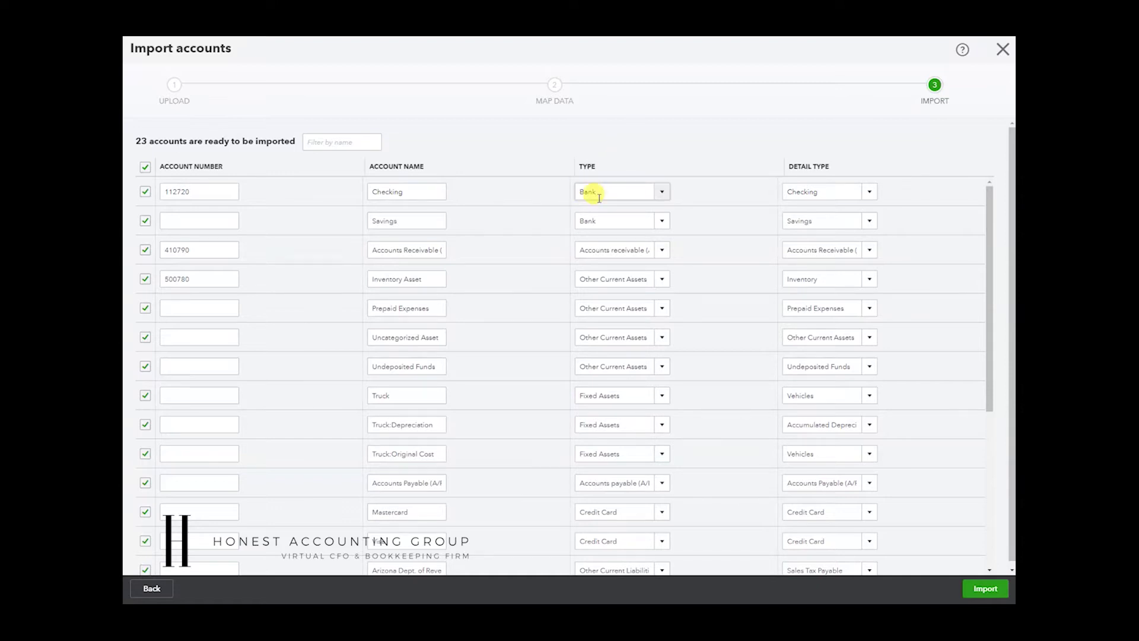
{"action": "left_click", "coordinate": [601, 192]}
{"action": "type", "text": "Ched"}
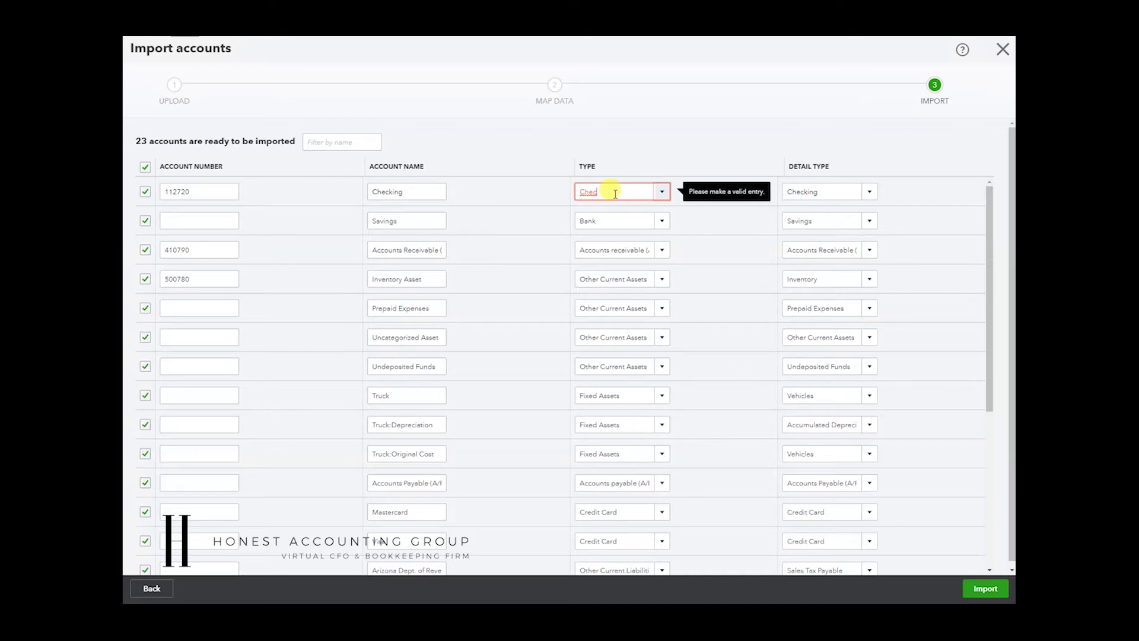
{"action": "left_click", "coordinate": [662, 191]}
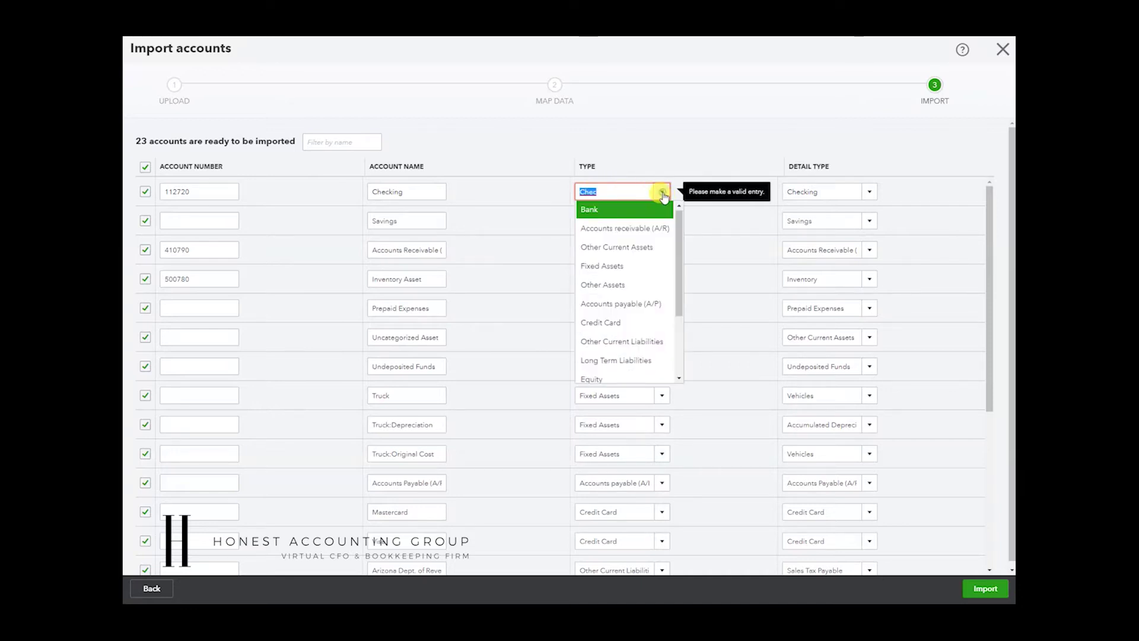
{"action": "left_click", "coordinate": [590, 211]}
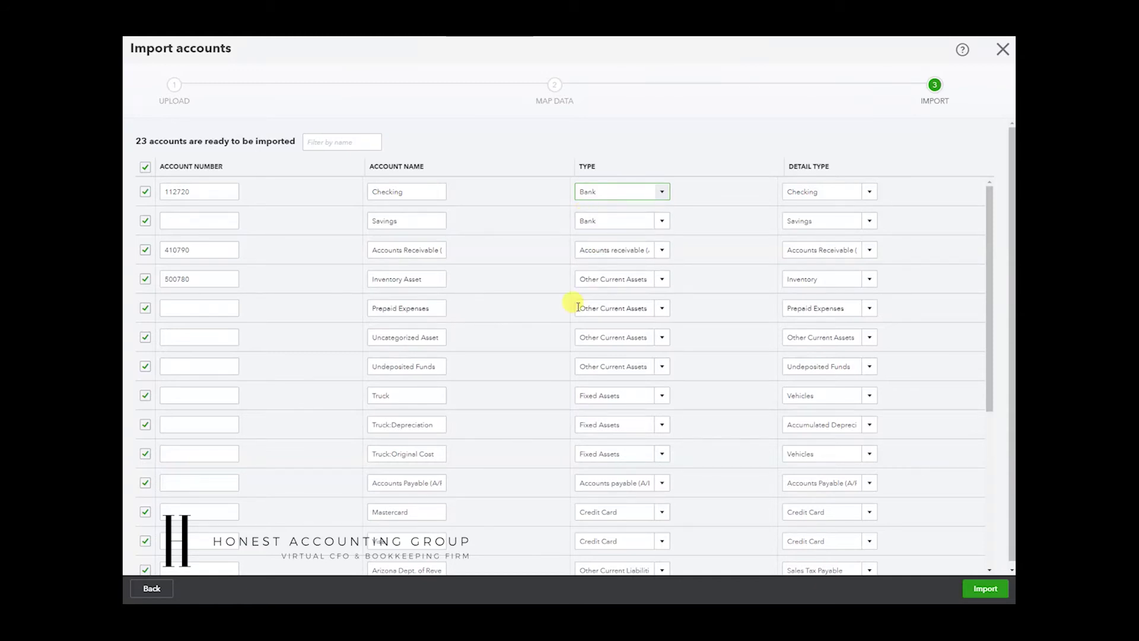
Leave the import without saving and scroll through the existing Chart of Accounts.
{"action": "left_click", "coordinate": [1003, 49]}
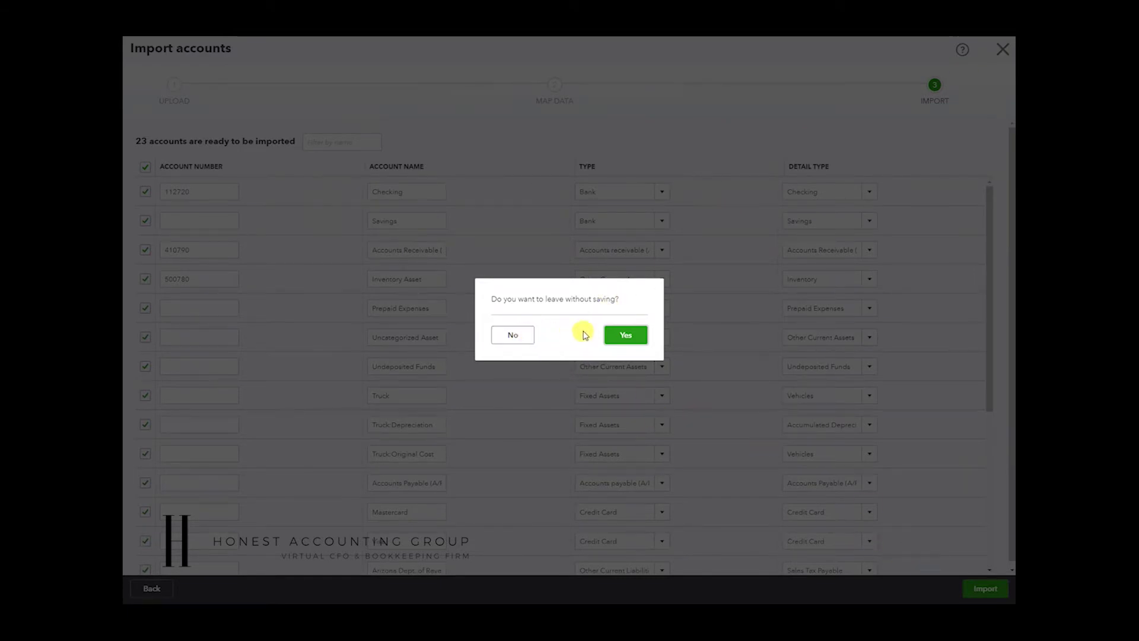
{"action": "left_click", "coordinate": [624, 334]}
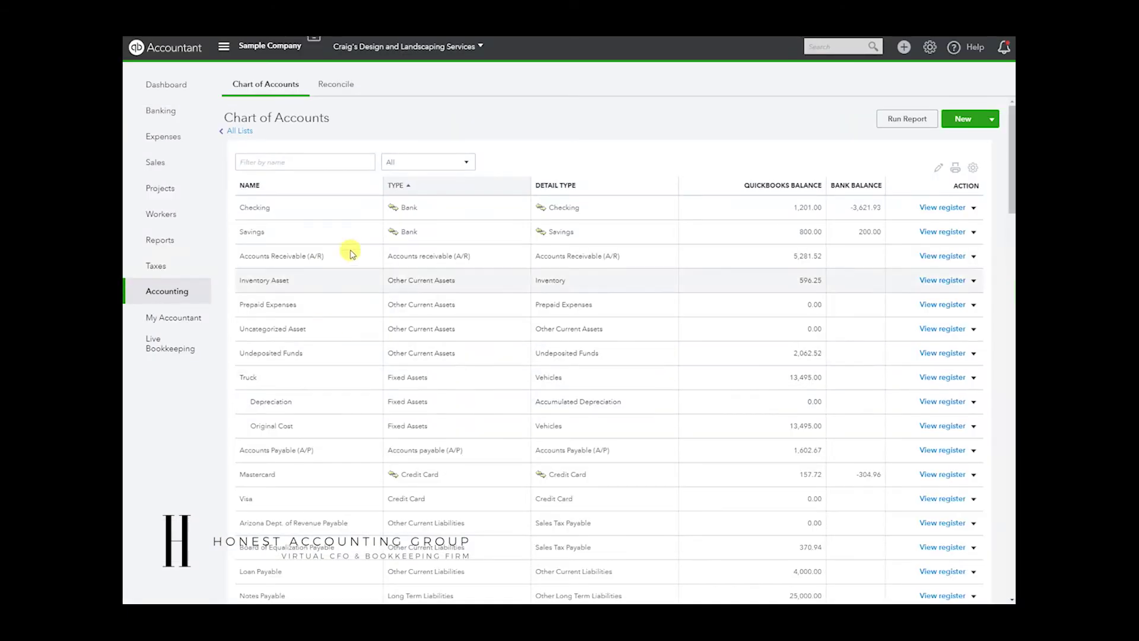
{"action": "scroll", "coordinate": [466, 492], "scroll_direction": "down", "scroll_amount": 5}
{"action": "scroll", "coordinate": [466, 497], "scroll_direction": "up", "scroll_amount": 5}
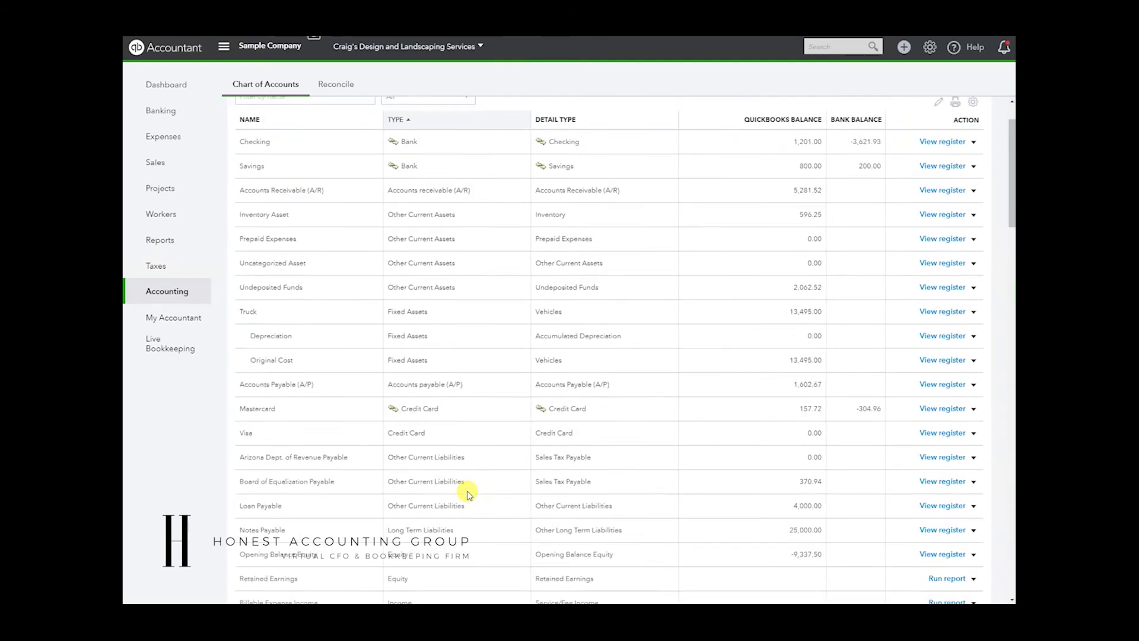